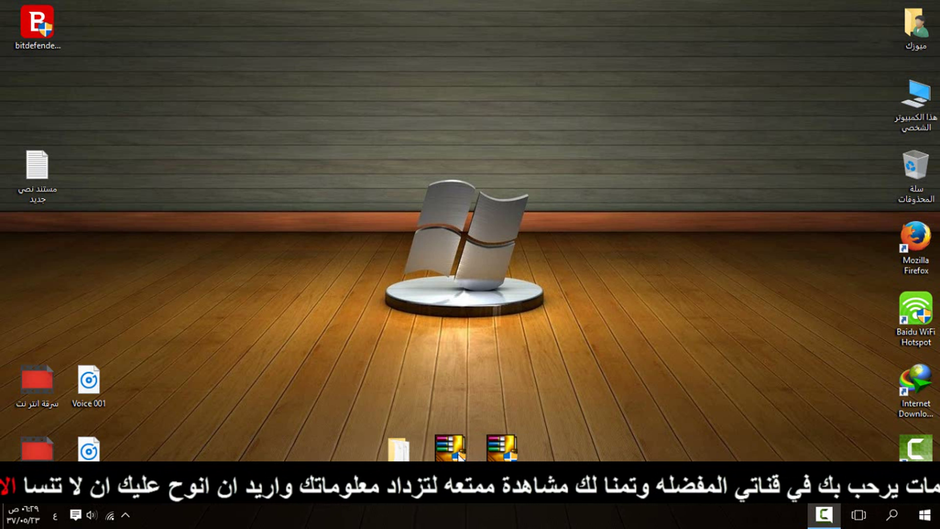
Step: Move the بت 64 and بت 34 installers and the Winrar Key folder side by side on the desktop
{"action": "left_click_drag", "start_coordinate": [571, 425], "coordinate": [491, 463]}
{"action": "left_click", "coordinate": [563, 443]}
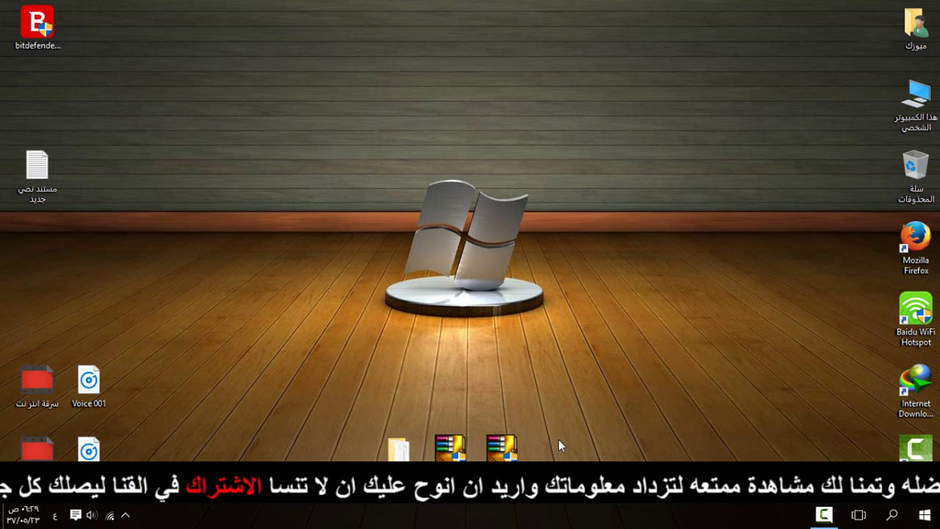
{"action": "left_click_drag", "start_coordinate": [518, 443], "coordinate": [612, 370]}
{"action": "left_click_drag", "start_coordinate": [449, 446], "coordinate": [554, 382]}
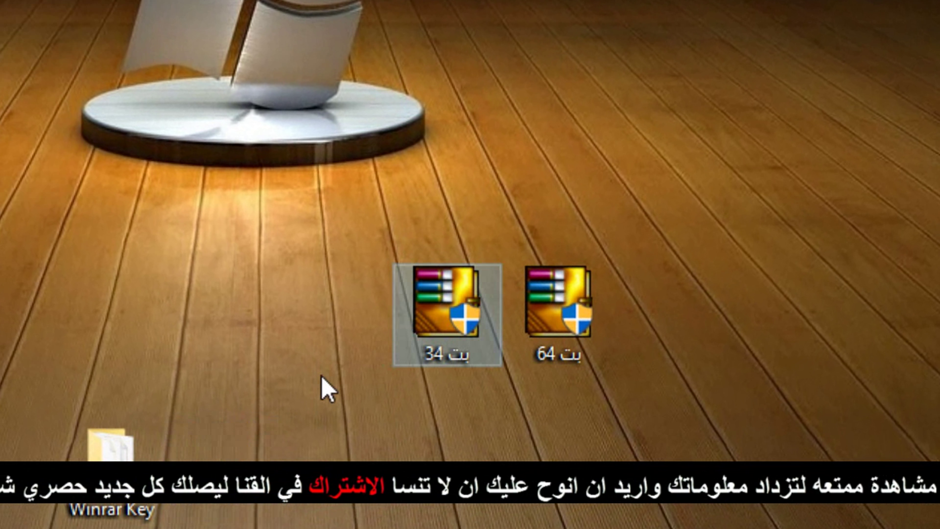
{"action": "left_click_drag", "start_coordinate": [119, 457], "coordinate": [346, 305]}
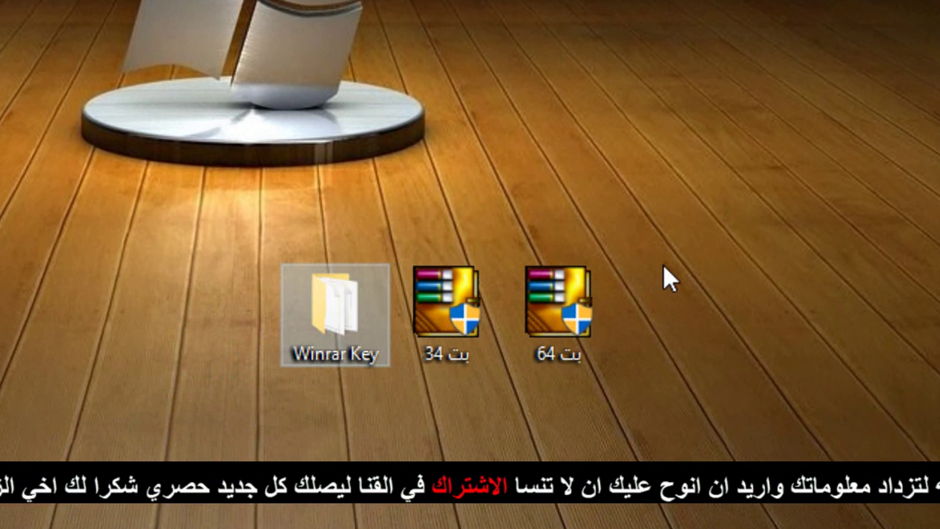
Step: Move the Winrar Key folder and both installers together down to the bottom row of desktop icons
{"action": "left_click_drag", "start_coordinate": [672, 263], "coordinate": [270, 443]}
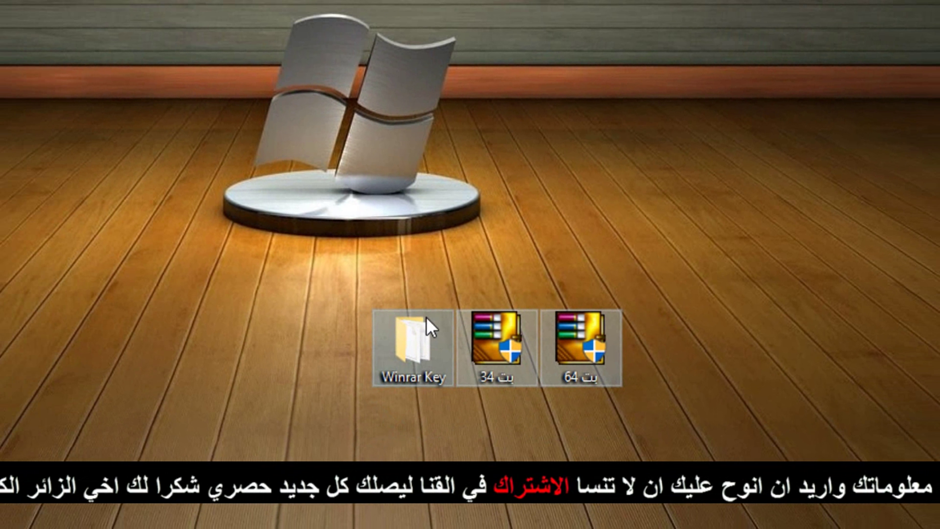
{"action": "left_click_drag", "start_coordinate": [430, 326], "coordinate": [521, 444]}
{"action": "left_click", "coordinate": [646, 435]}
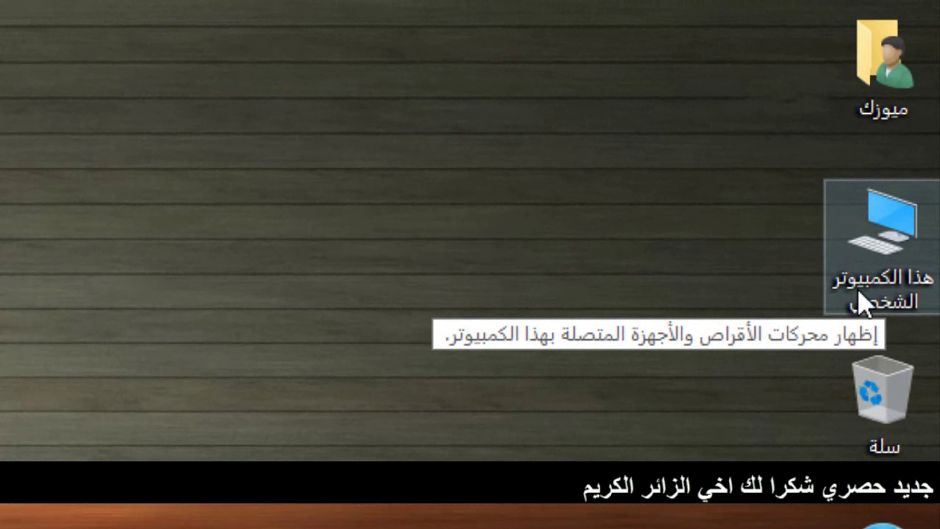
Step: Open This PC, view the computer's system properties to check its system type, and close the window
{"action": "double_click", "coordinate": [862, 296]}
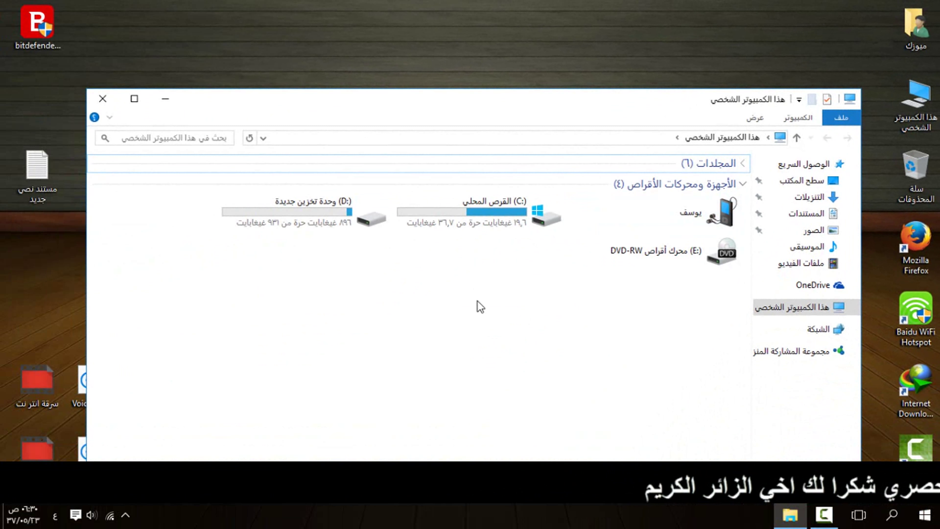
{"action": "right_click", "coordinate": [452, 313]}
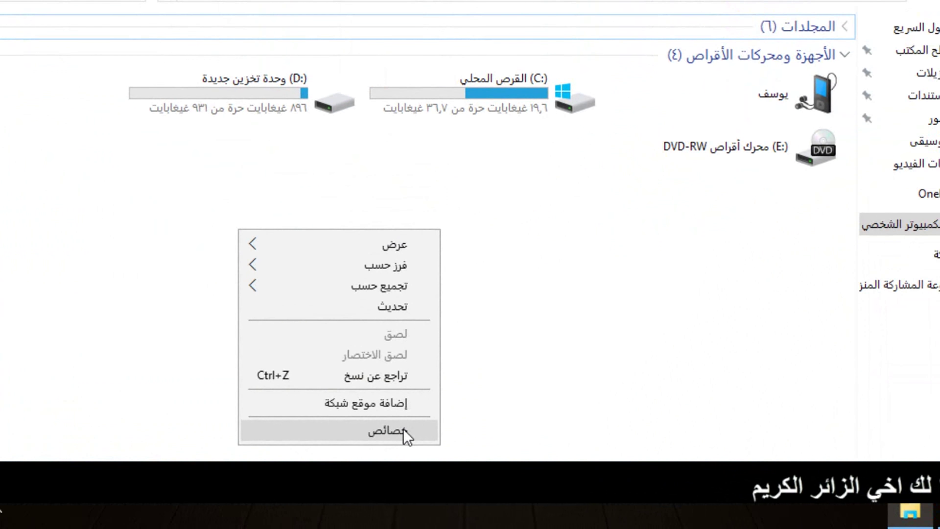
{"action": "left_click", "coordinate": [404, 433]}
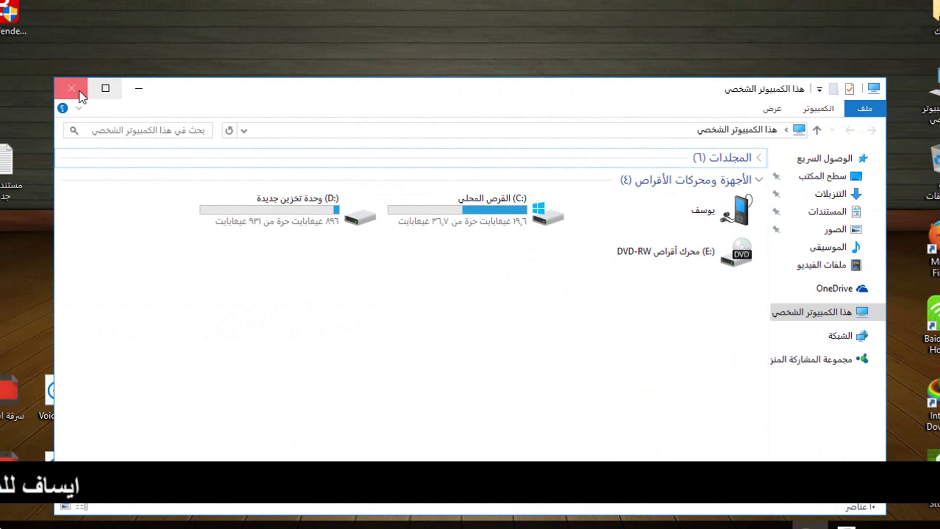
{"action": "left_click", "coordinate": [107, 105]}
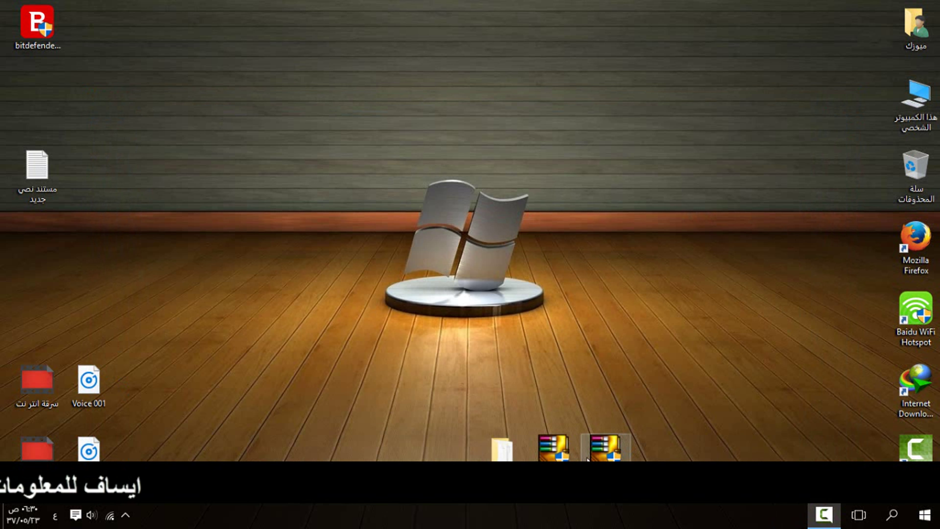
Step: Install WinRAR 5.31 beta 1 from the بت 64 installer into C:\Program Files\WinRAR with the default options, and close the resulting shortcuts folder
{"action": "left_click_drag", "start_coordinate": [614, 457], "coordinate": [600, 237]}
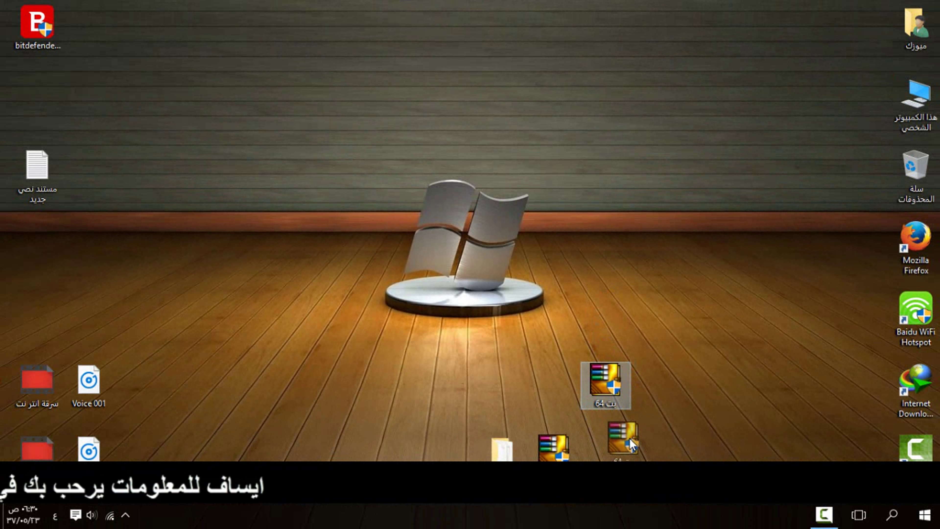
{"action": "left_click_drag", "start_coordinate": [614, 445], "coordinate": [612, 444]}
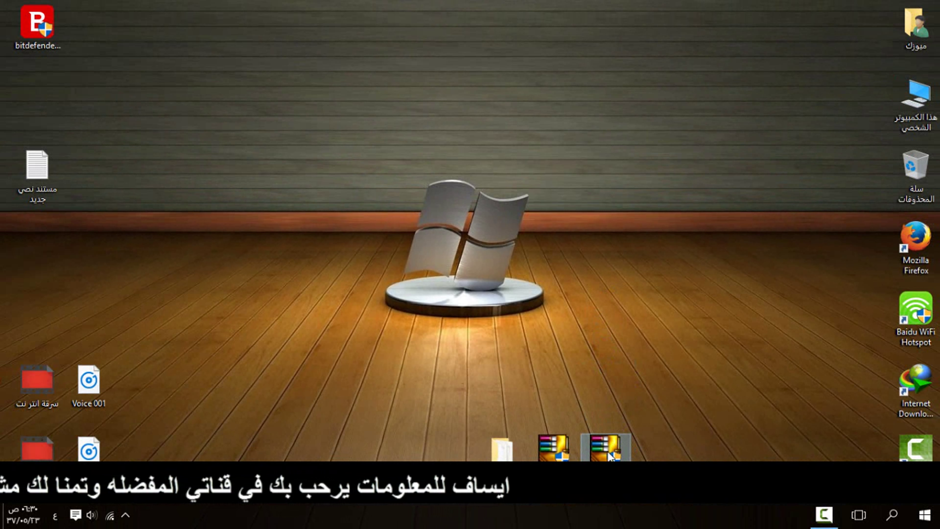
{"action": "double_click", "coordinate": [607, 451]}
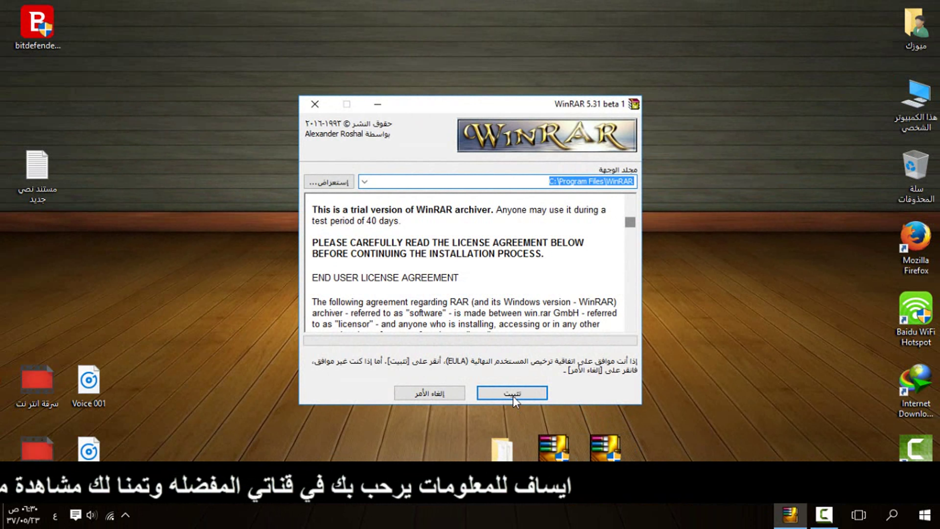
{"action": "left_click", "coordinate": [512, 395]}
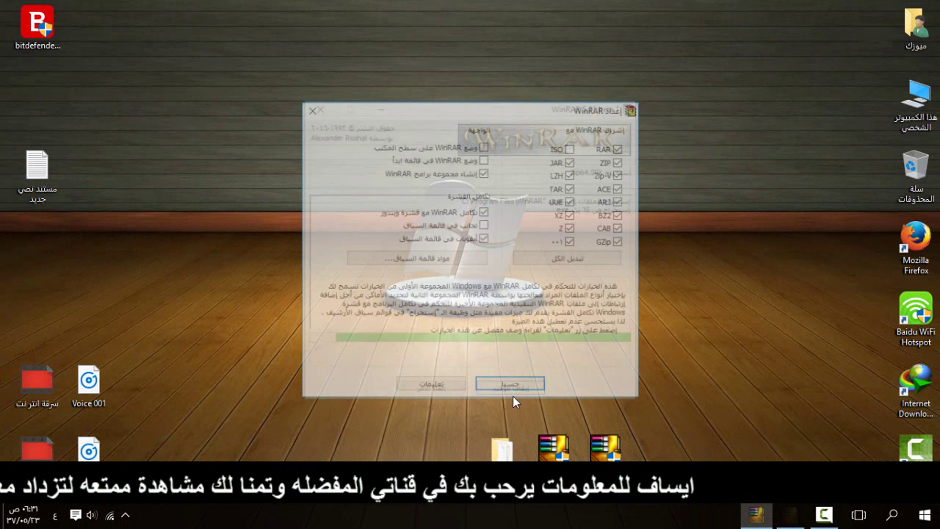
{"action": "left_click", "coordinate": [511, 385]}
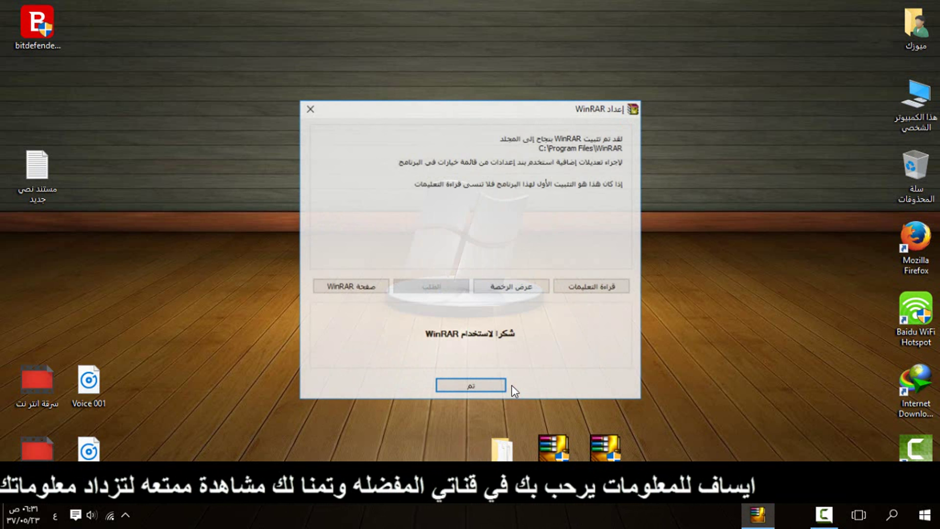
{"action": "left_click", "coordinate": [471, 385]}
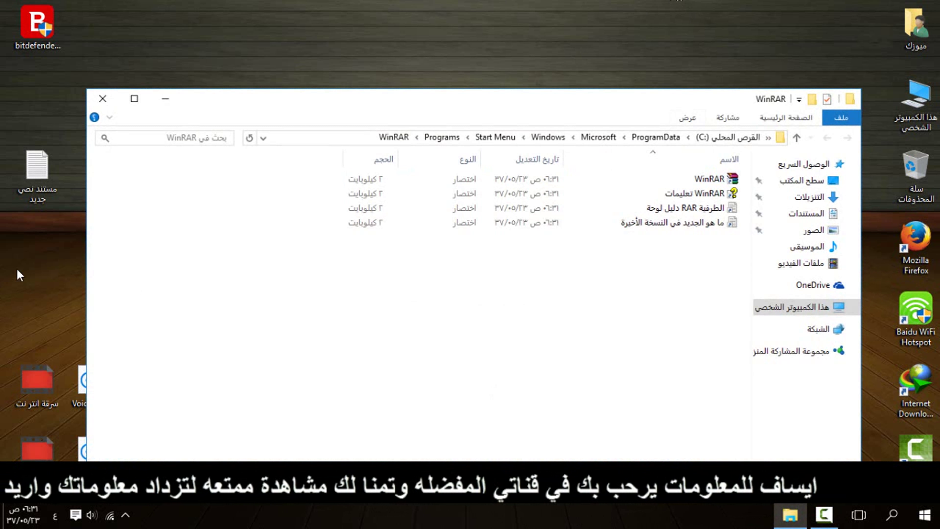
{"action": "left_click", "coordinate": [102, 99]}
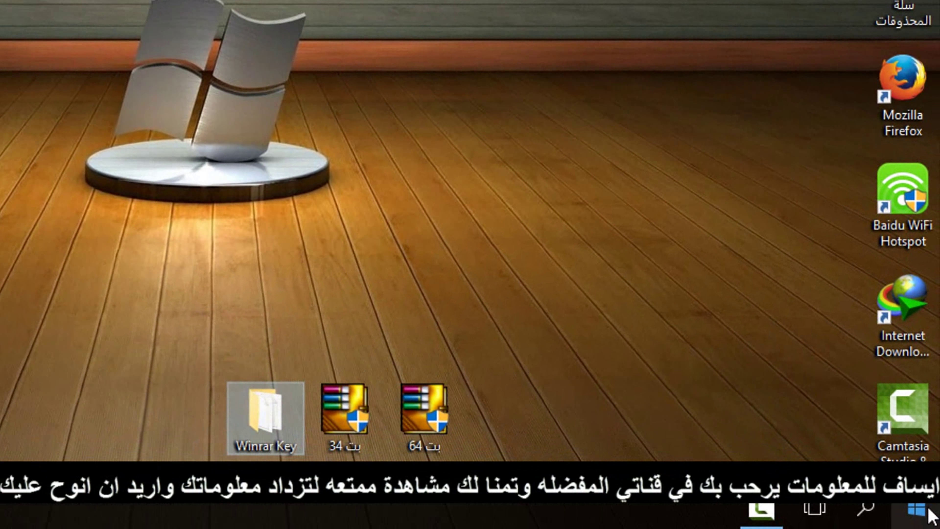
Step: Launch WinRAR from the recently added apps and reposition its window on the desktop
{"action": "left_click", "coordinate": [915, 510]}
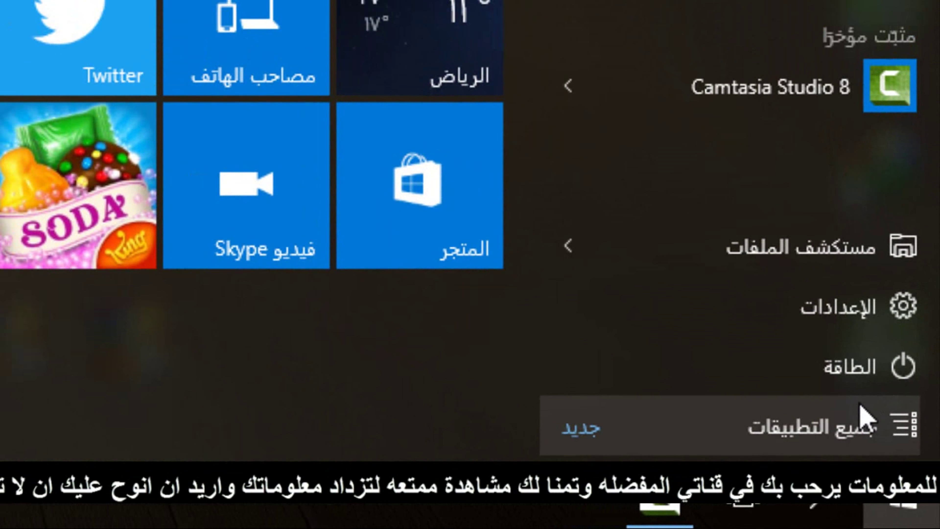
{"action": "left_click", "coordinate": [862, 418]}
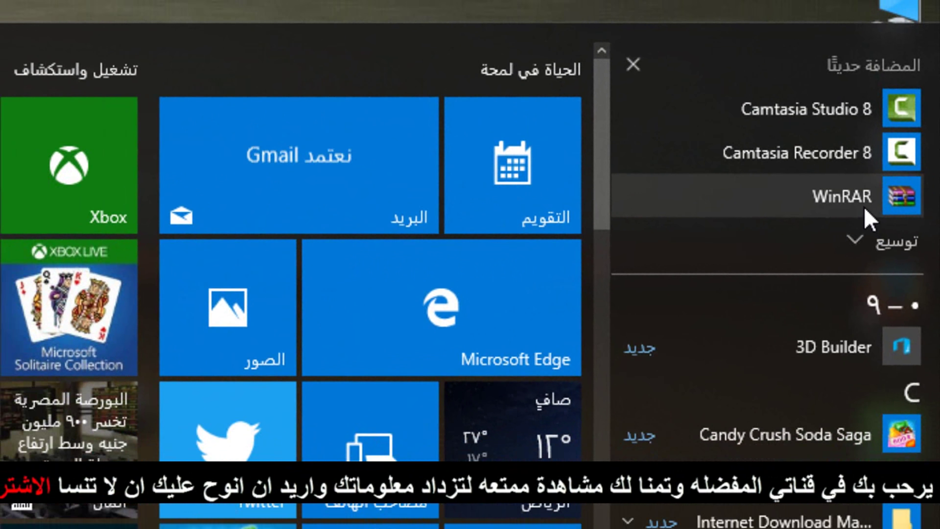
{"action": "left_click", "coordinate": [888, 195]}
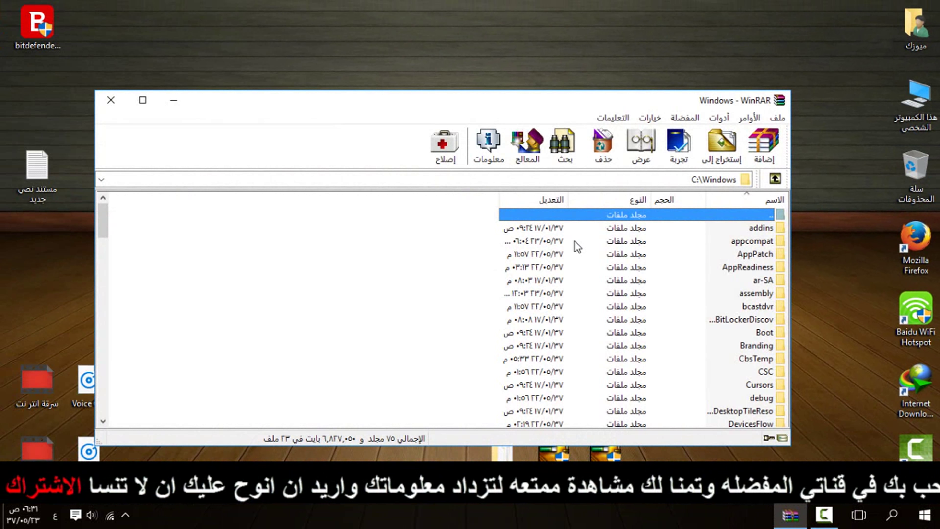
{"action": "left_click_drag", "start_coordinate": [572, 95], "coordinate": [533, 60]}
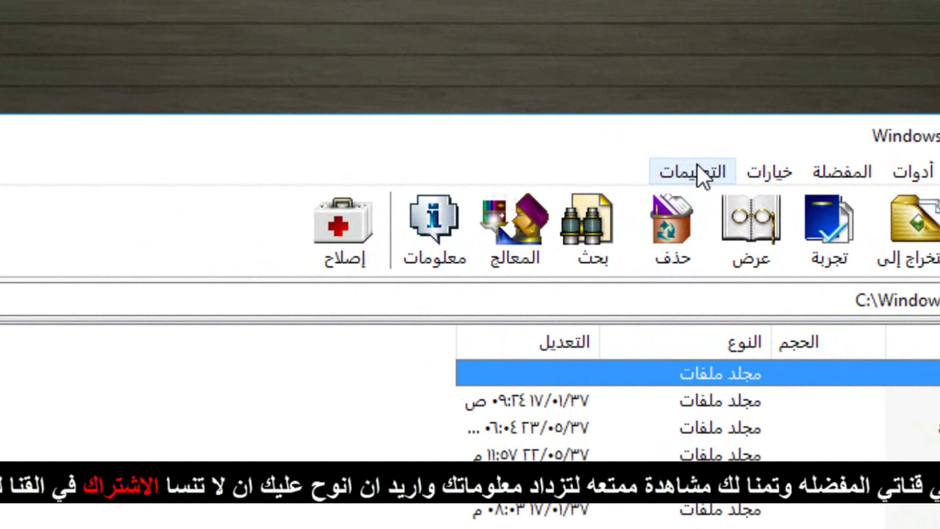
Step: View the version and registration details in the About WinRAR dialog, and close the program
{"action": "left_click", "coordinate": [703, 176]}
{"action": "left_click", "coordinate": [675, 341]}
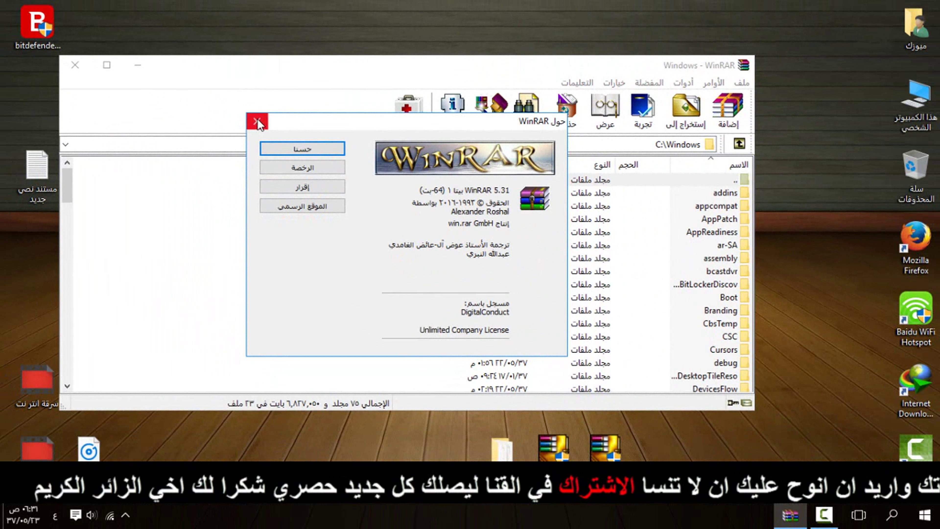
{"action": "left_click", "coordinate": [257, 120]}
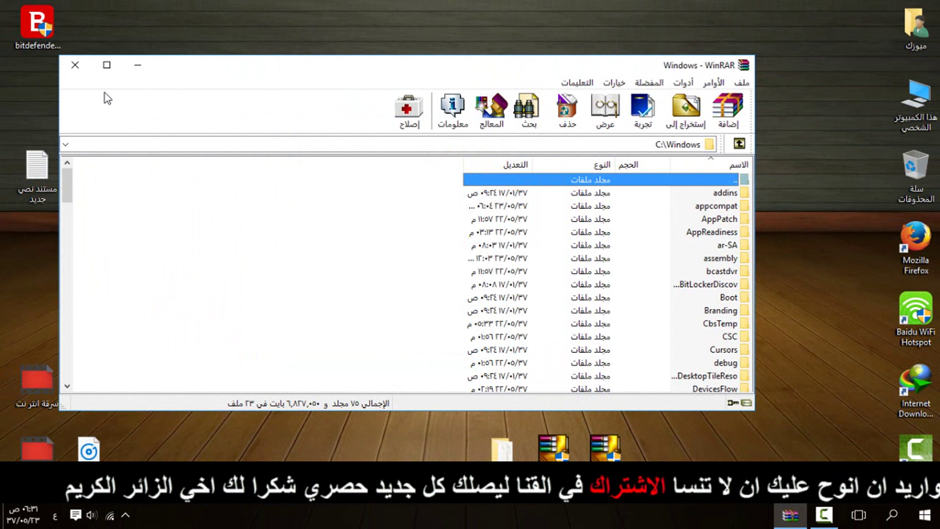
{"action": "left_click", "coordinate": [75, 65]}
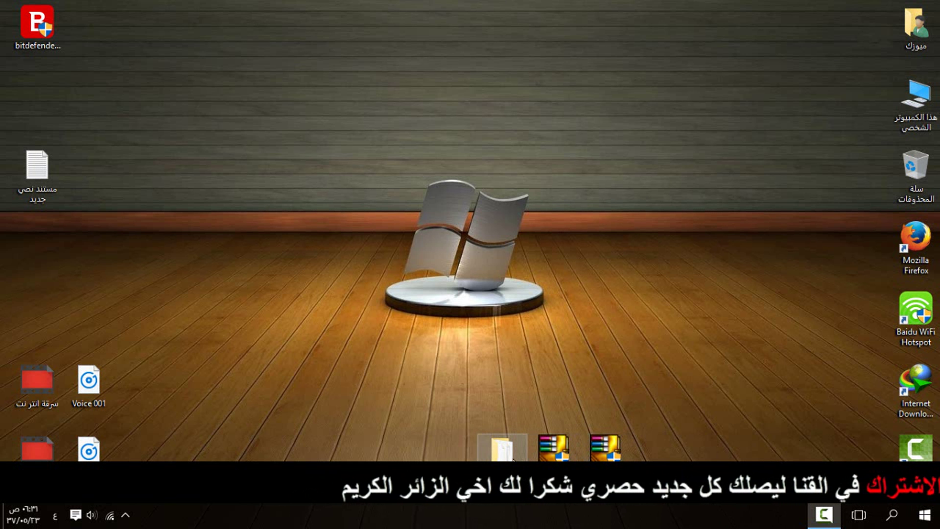
Step: Copy the rarreg.key file from the Winrar Key desktop folder and close that folder
{"action": "double_click", "coordinate": [502, 450]}
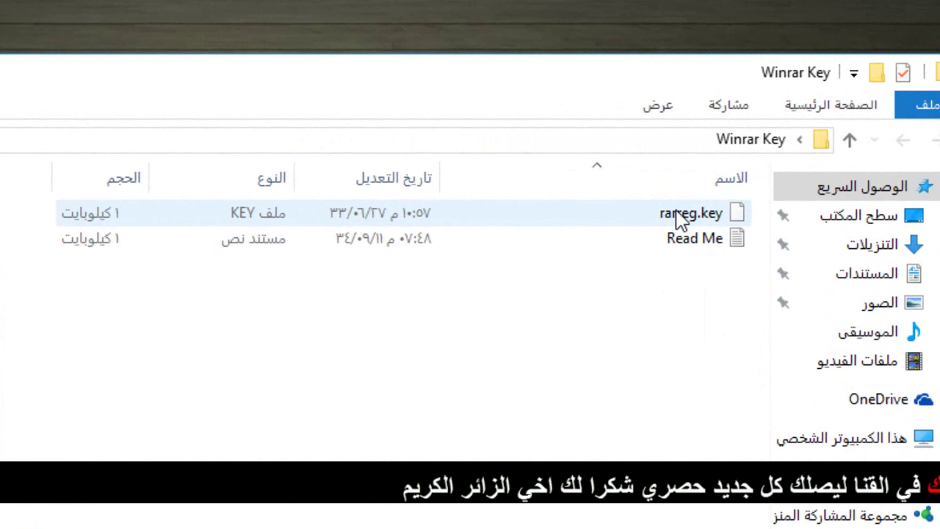
{"action": "right_click", "coordinate": [689, 259]}
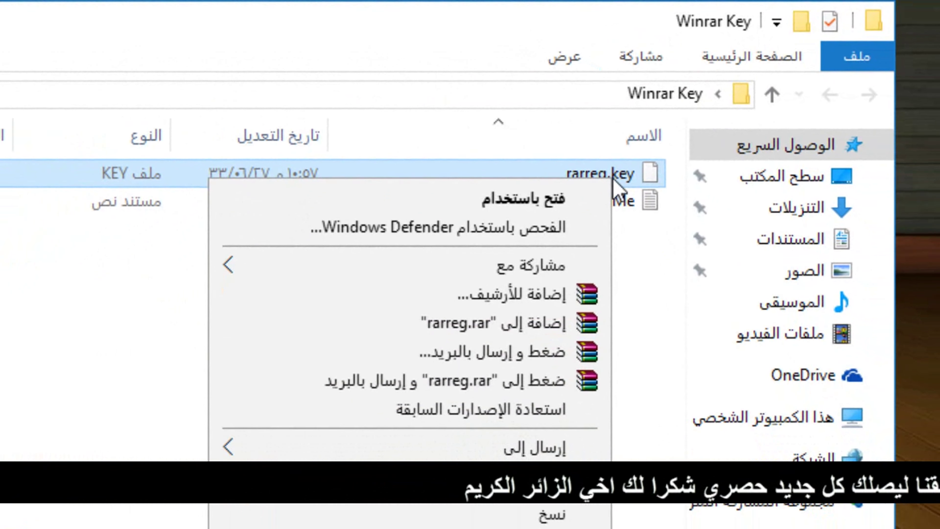
{"action": "key", "text": "Escape"}
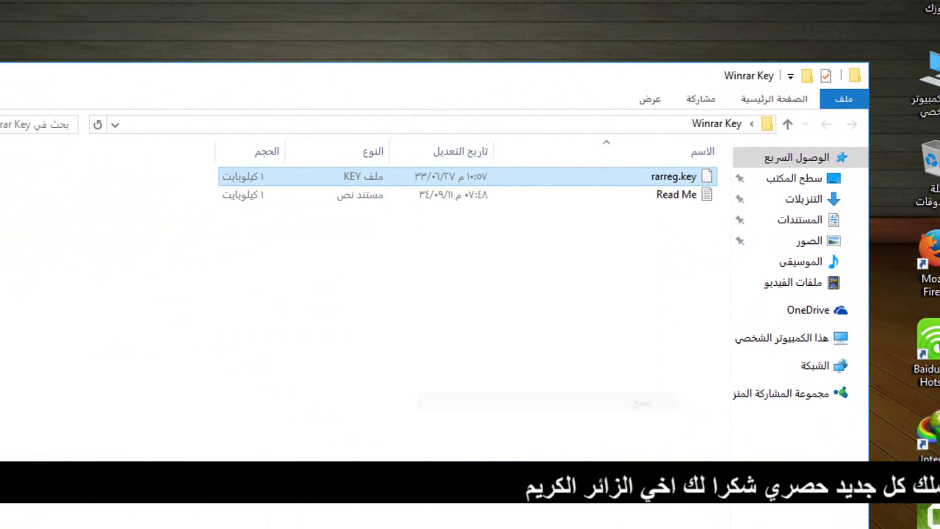
{"action": "left_click", "coordinate": [115, 105]}
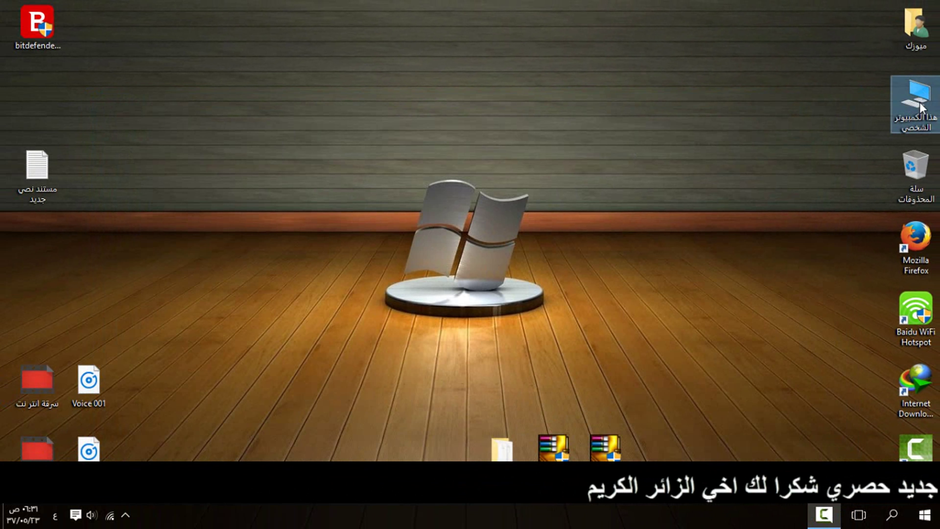
Step: Open the WinRAR installation folder in Program Files on drive C
{"action": "double_click", "coordinate": [915, 98]}
{"action": "left_click", "coordinate": [699, 203]}
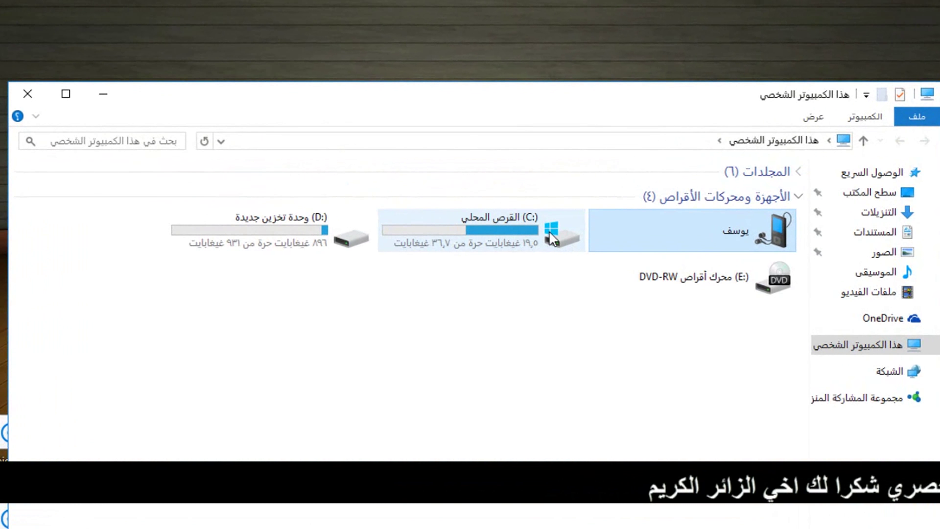
{"action": "left_click", "coordinate": [536, 214]}
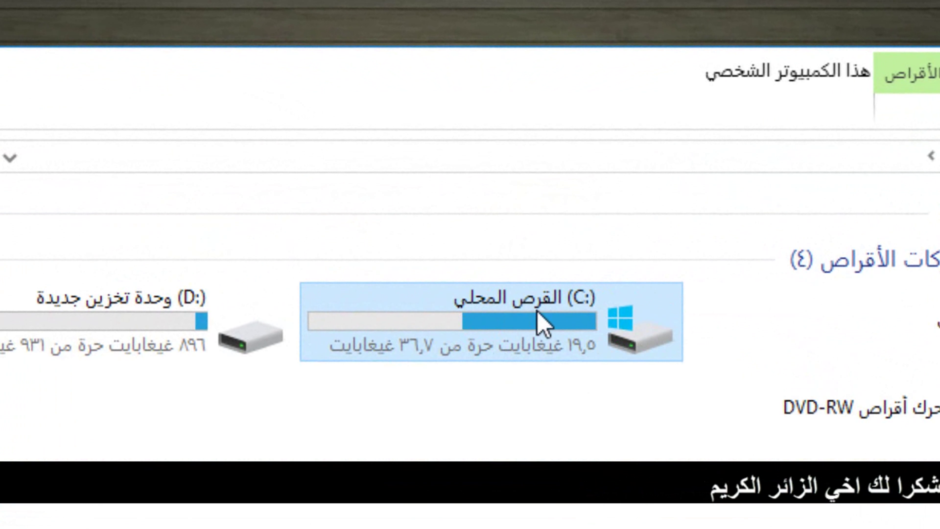
{"action": "double_click", "coordinate": [532, 321]}
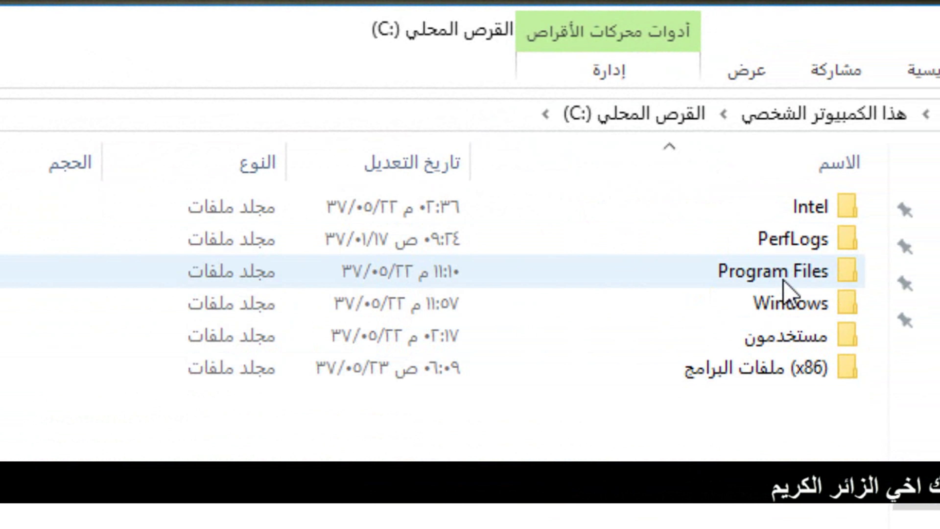
{"action": "double_click", "coordinate": [783, 274]}
{"action": "left_click", "coordinate": [751, 255]}
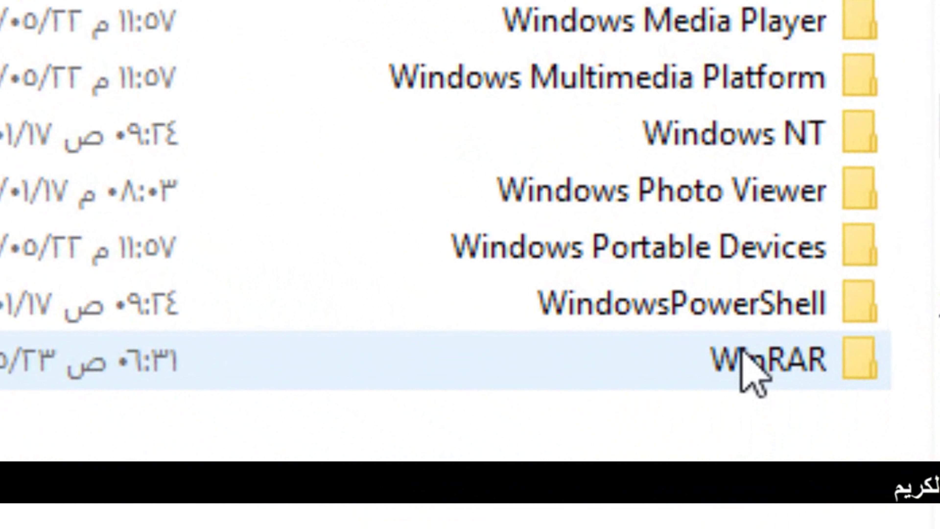
{"action": "left_click", "coordinate": [722, 504]}
{"action": "double_click", "coordinate": [744, 370]}
Step: Paste rarreg.key into the WinRAR installation folder, replacing the existing file
{"action": "right_click", "coordinate": [463, 88]}
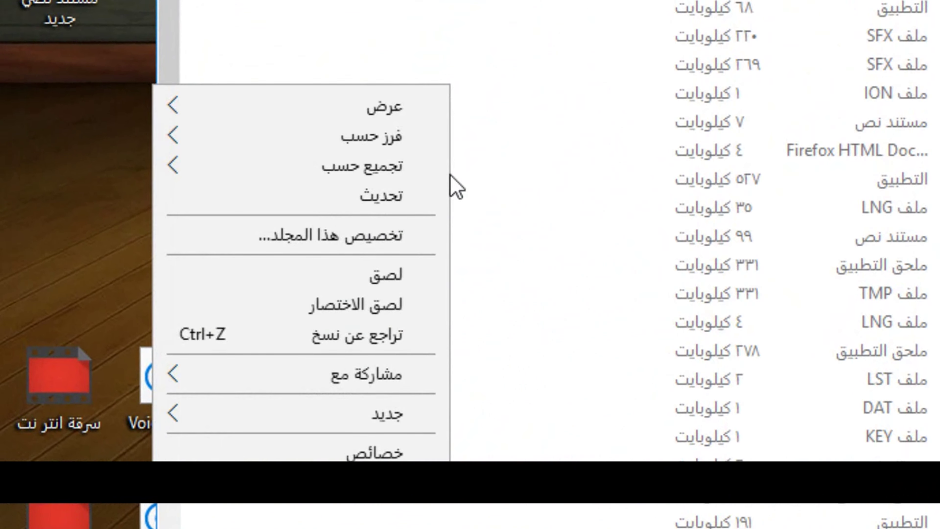
{"action": "left_click", "coordinate": [489, 289]}
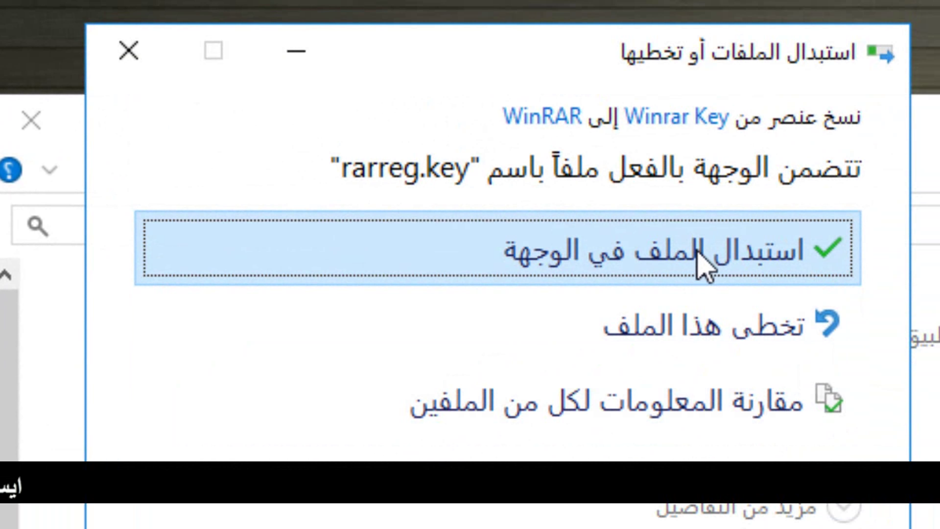
{"action": "left_click", "coordinate": [706, 263]}
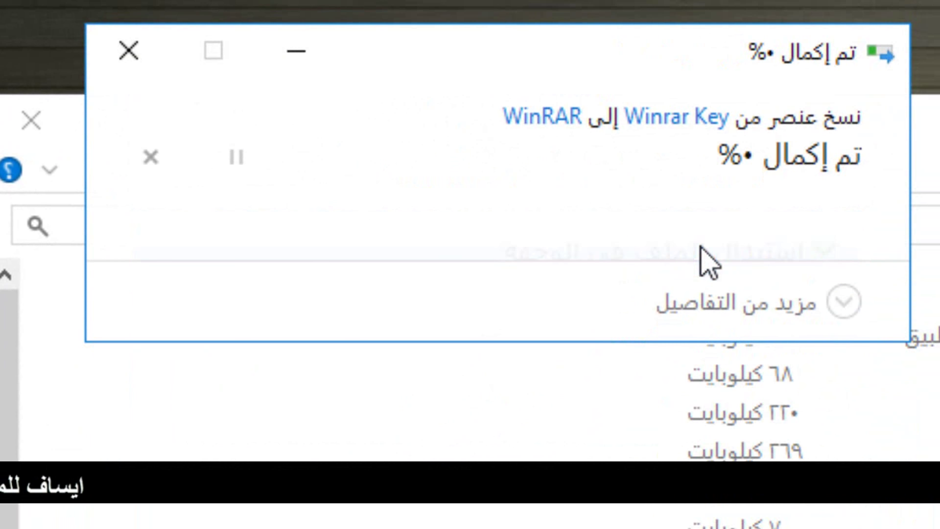
{"action": "left_click", "coordinate": [609, 311]}
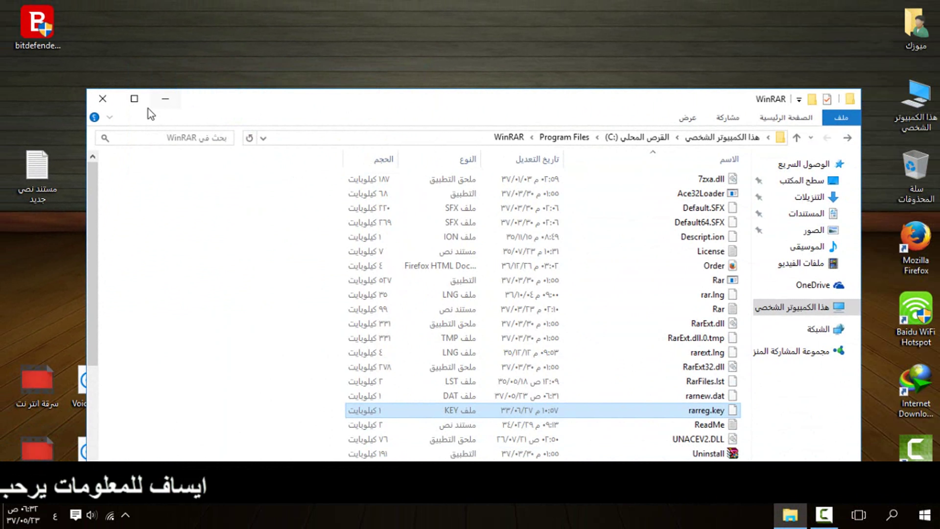
Step: Close the WinRAR installation folder and launch WinRAR from the list of recently added apps
{"action": "left_click", "coordinate": [102, 99]}
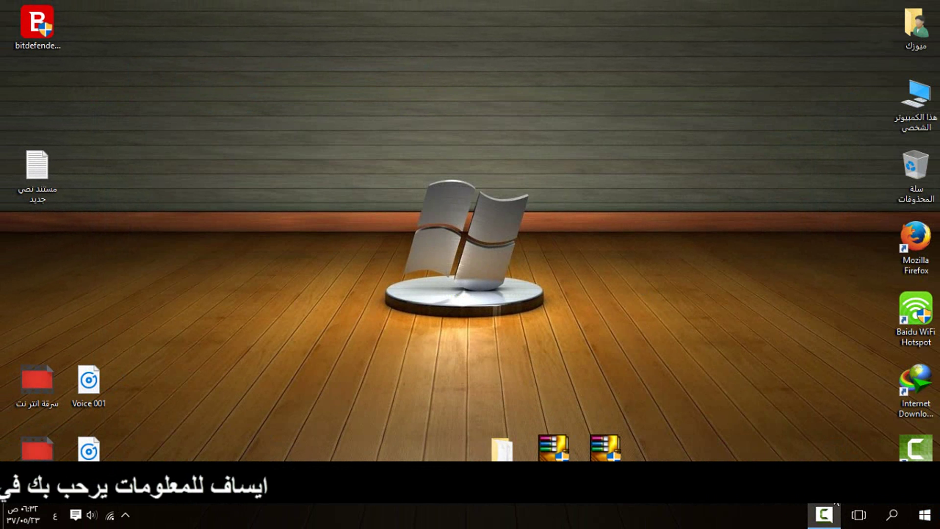
{"action": "left_click", "coordinate": [934, 522]}
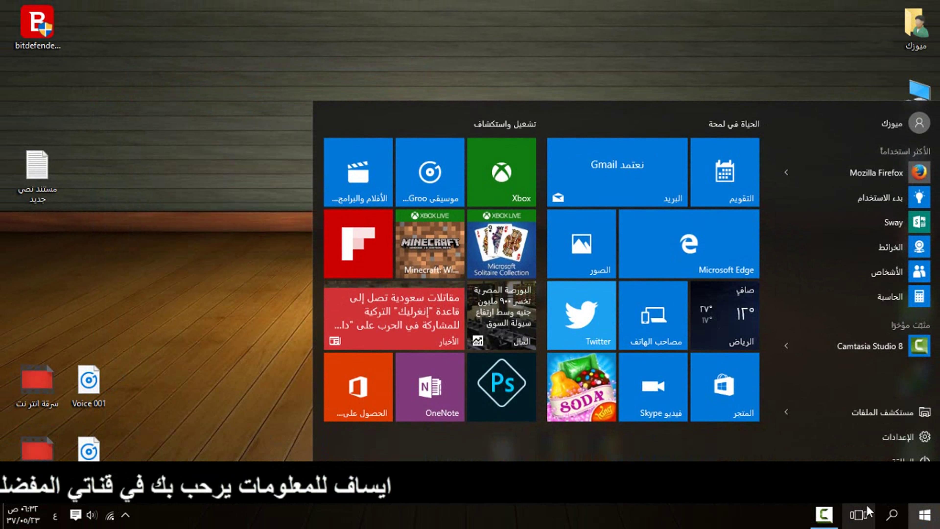
{"action": "left_click", "coordinate": [903, 481]}
{"action": "left_click", "coordinate": [896, 187]}
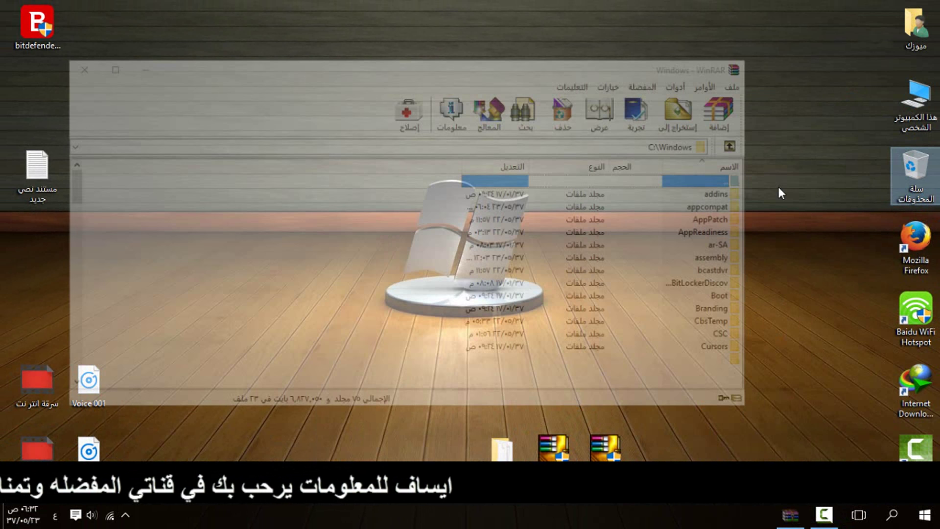
Step: Check the registration details in the About WinRAR dialog, and close the program
{"action": "left_click", "coordinate": [581, 83]}
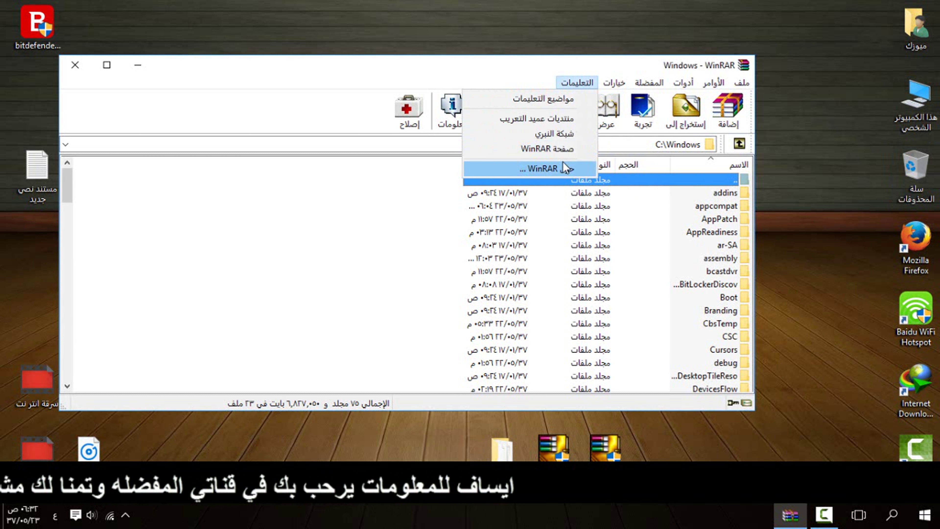
{"action": "left_click", "coordinate": [518, 165]}
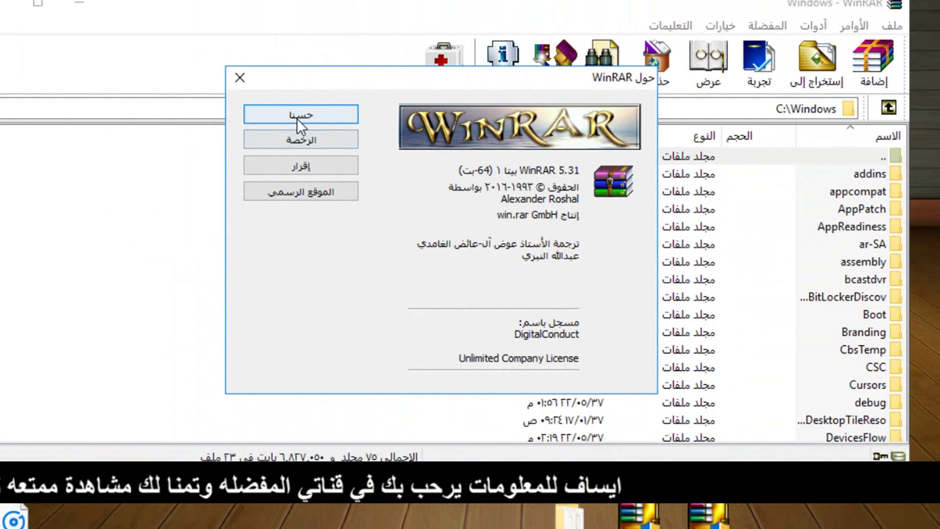
{"action": "left_click", "coordinate": [297, 21]}
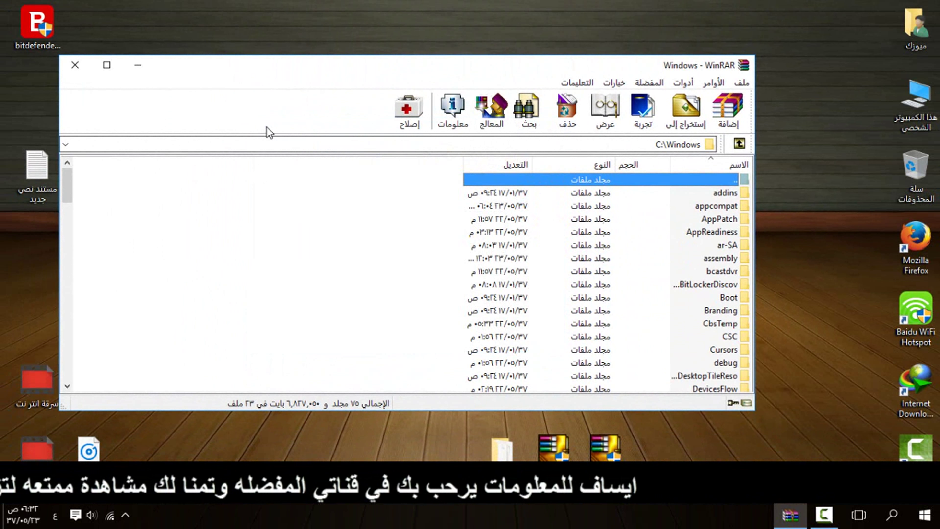
{"action": "left_click", "coordinate": [75, 65]}
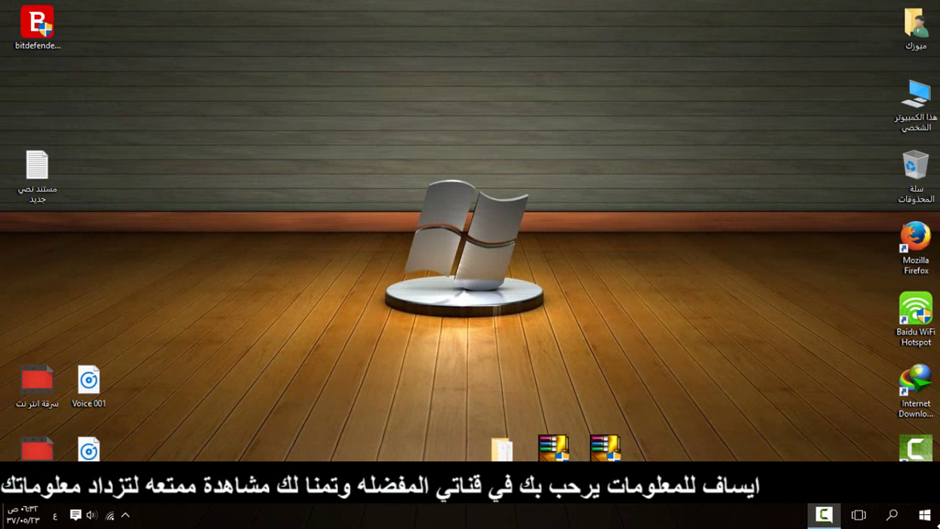
{"action": "left_click", "coordinate": [923, 523]}
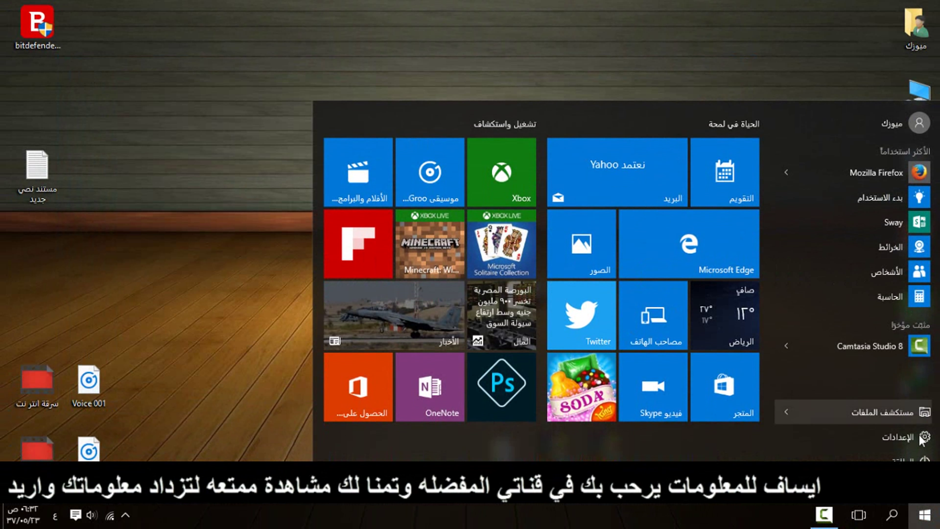
{"action": "left_click", "coordinate": [229, 107]}
{"action": "left_click_drag", "start_coordinate": [662, 417], "coordinate": [601, 456]}
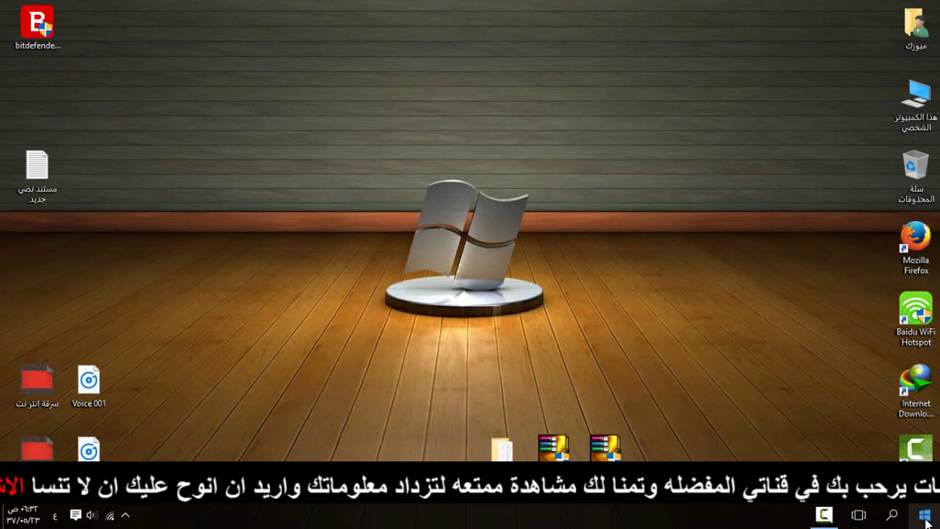
Step: Launch WinRAR again from the list of recently added apps
{"action": "left_click", "coordinate": [924, 522]}
{"action": "left_click", "coordinate": [903, 459]}
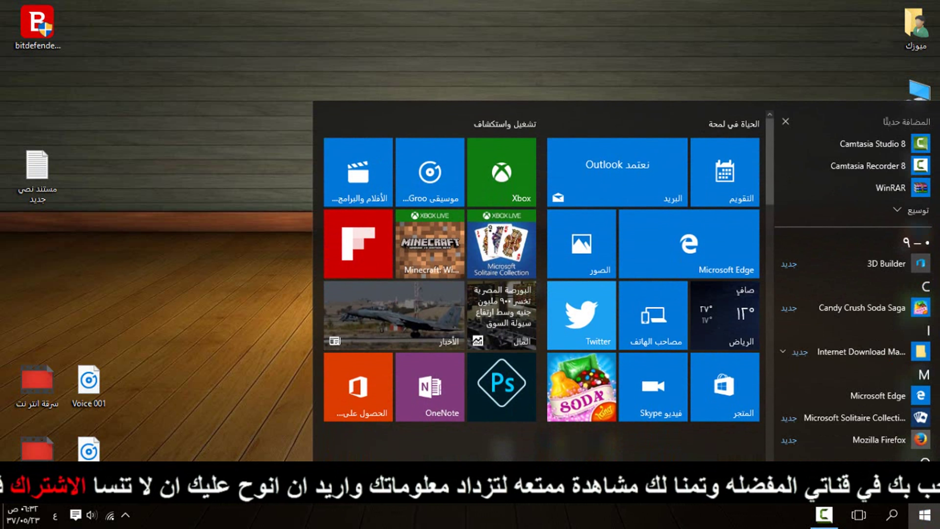
{"action": "left_click", "coordinate": [905, 190]}
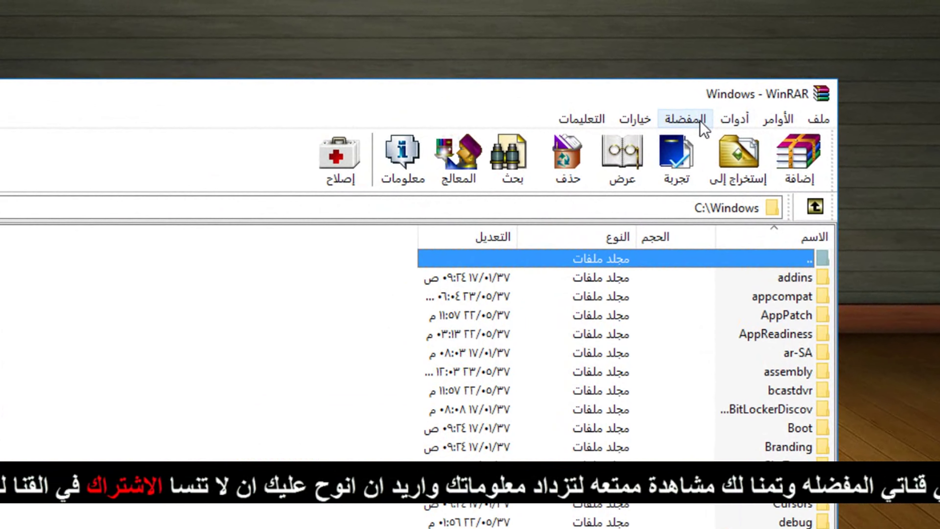
Step: View the installed themes in WinRAR's theme organizer and close it without changing the theme
{"action": "left_click", "coordinate": [650, 85]}
{"action": "mouse_move", "coordinate": [685, 88]}
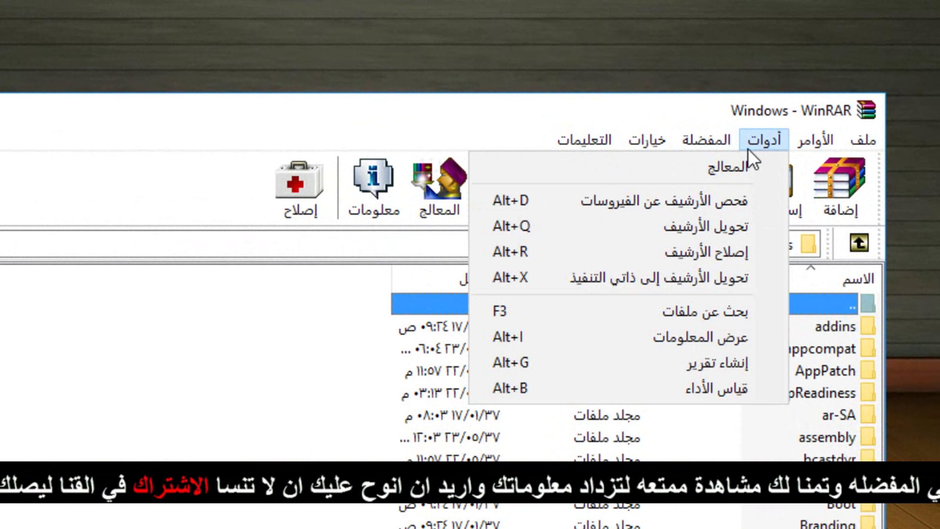
{"action": "mouse_move", "coordinate": [637, 150]}
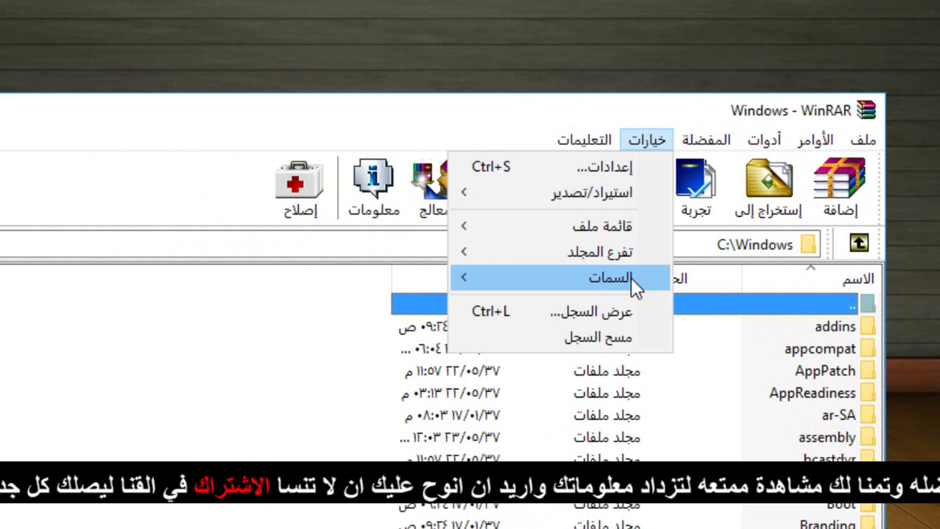
{"action": "mouse_move", "coordinate": [620, 286]}
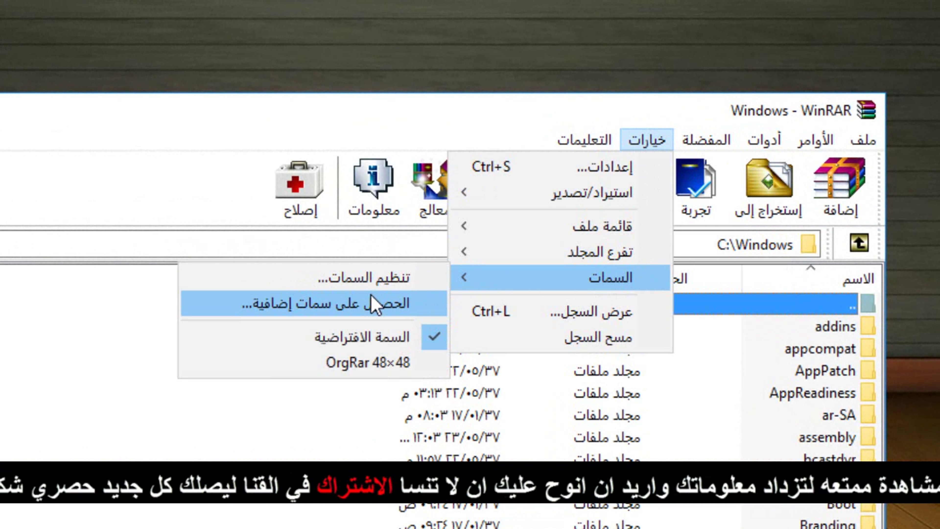
{"action": "left_click", "coordinate": [375, 279]}
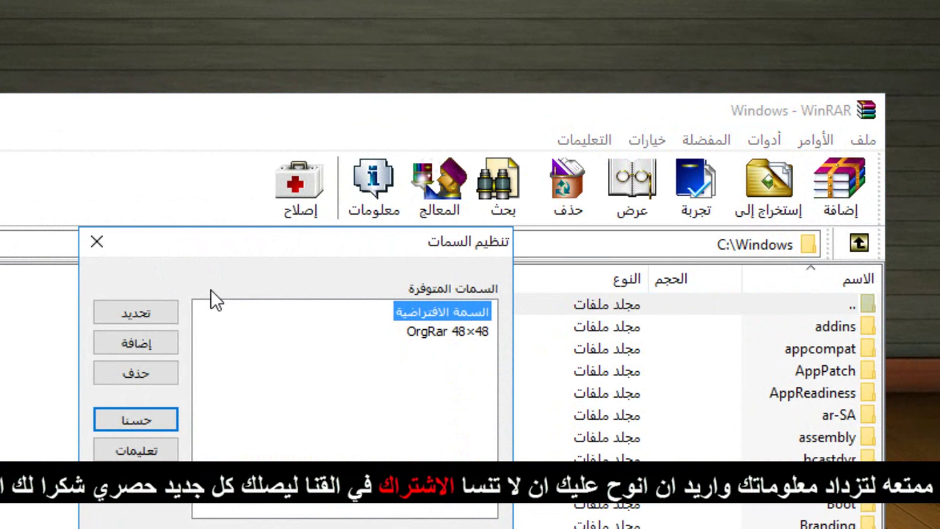
{"action": "left_click", "coordinate": [97, 241]}
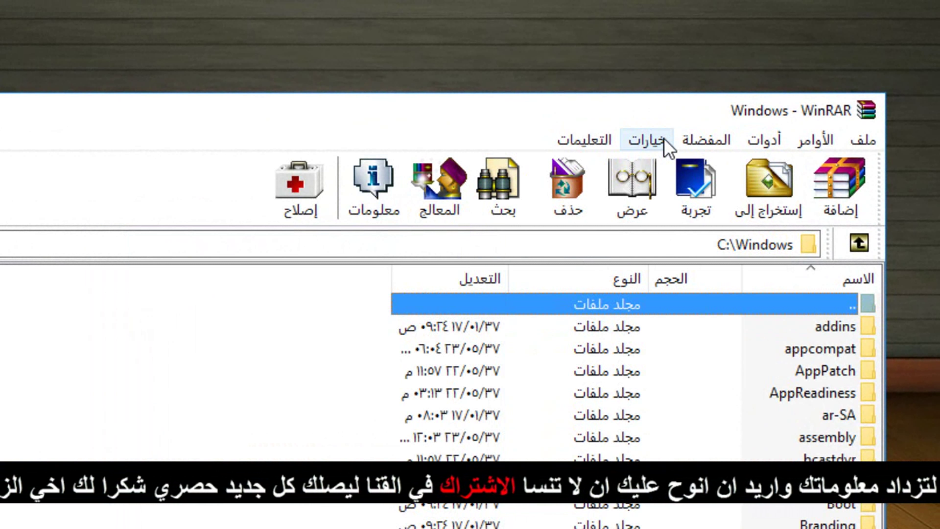
Step: Open the web page for getting additional WinRAR themes from the program's theme options
{"action": "left_click", "coordinate": [666, 146]}
{"action": "mouse_move", "coordinate": [472, 282]}
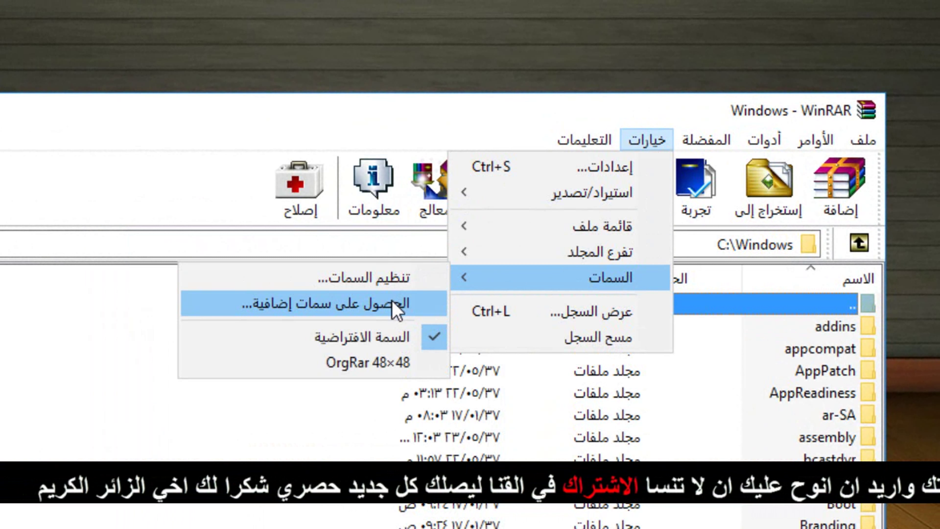
{"action": "left_click", "coordinate": [329, 307]}
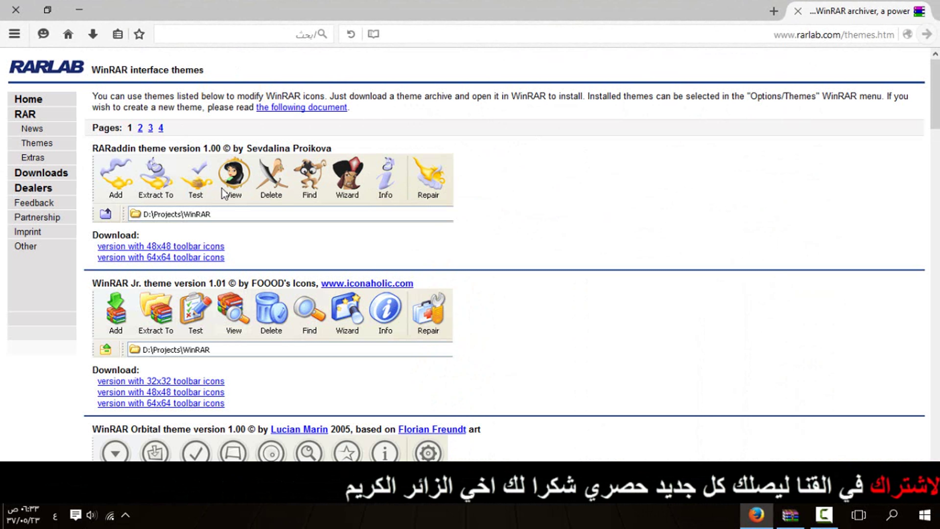
Step: Browse the first page of WinRAR interface themes on the RARLAB website
{"action": "scroll", "coordinate": [220, 261], "scroll_direction": "down", "scroll_amount": 3}
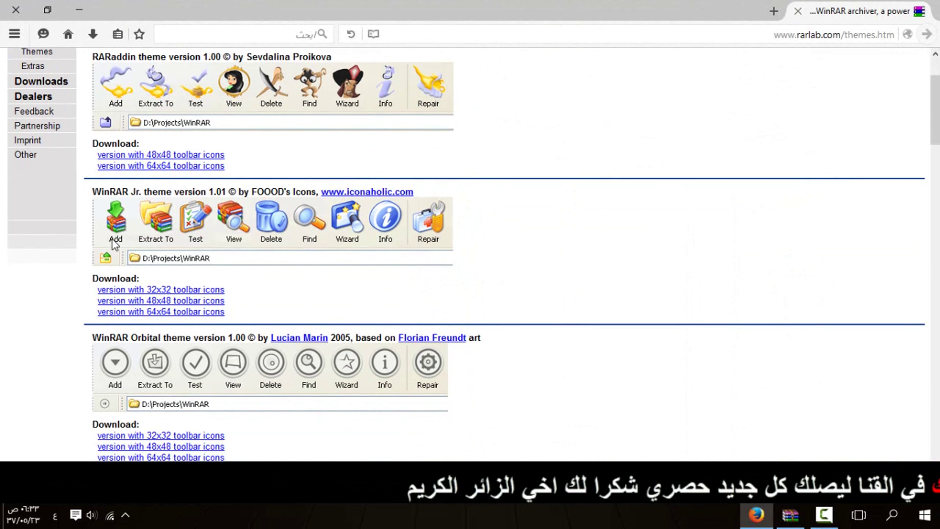
{"action": "scroll", "coordinate": [333, 299], "scroll_direction": "down", "scroll_amount": 15}
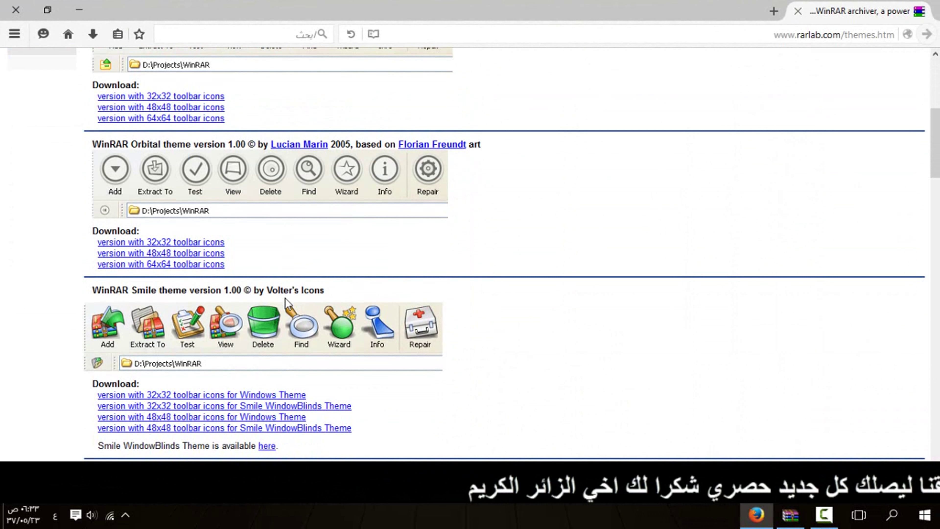
{"action": "scroll", "coordinate": [215, 252], "scroll_direction": "down", "scroll_amount": 15}
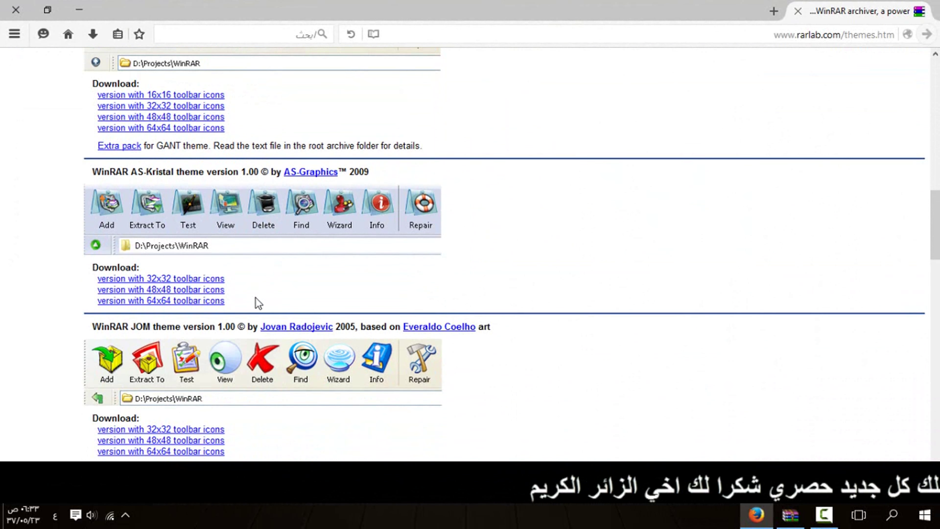
{"action": "scroll", "coordinate": [236, 304], "scroll_direction": "down", "scroll_amount": 15}
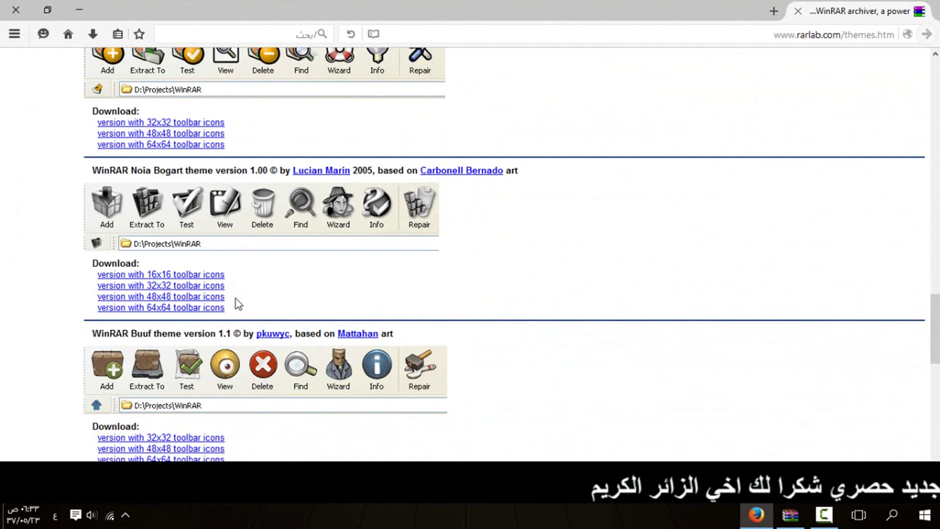
{"action": "scroll", "coordinate": [197, 317], "scroll_direction": "down", "scroll_amount": 8}
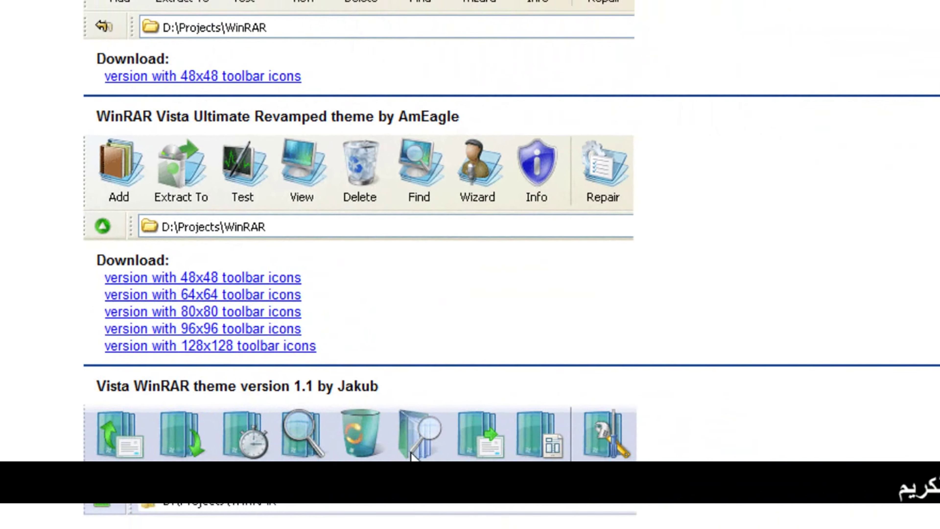
{"action": "scroll", "coordinate": [206, 376], "scroll_direction": "up", "scroll_amount": 1}
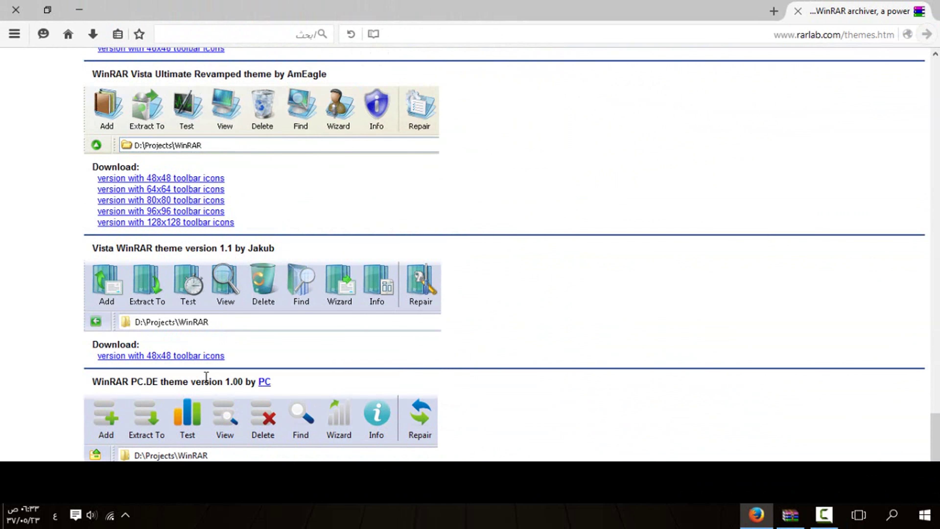
{"action": "scroll", "coordinate": [206, 376], "scroll_direction": "up", "scroll_amount": 15}
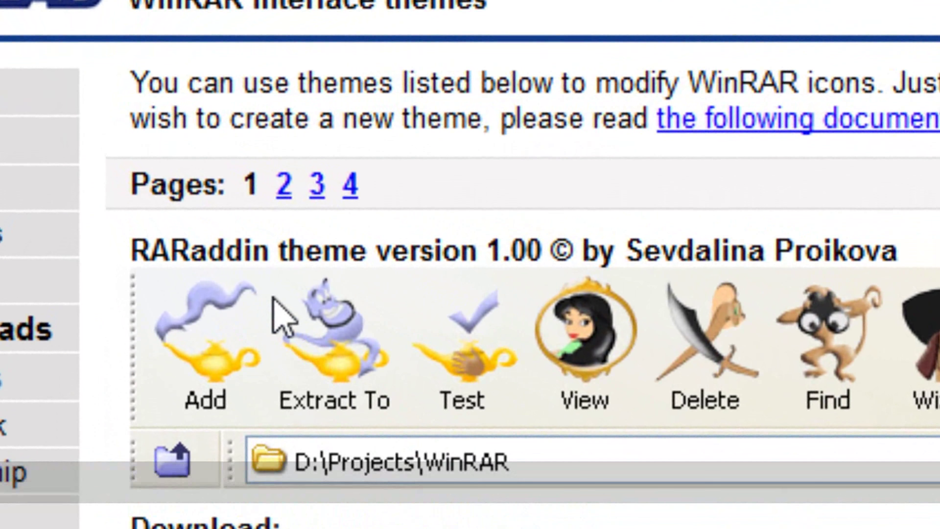
Step: Download the OrgRar theme with 48x48 toolbar icons from page 2 of the WinRAR interface themes
{"action": "left_click", "coordinate": [284, 184]}
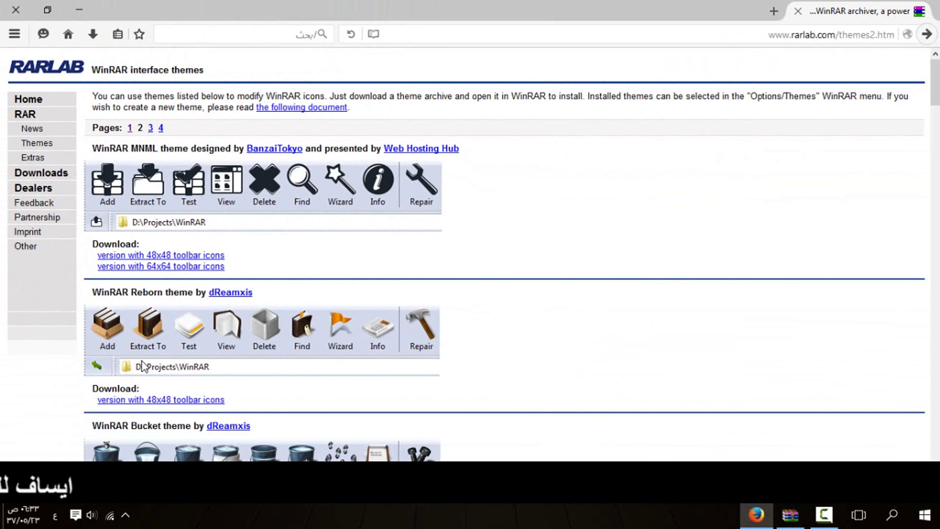
{"action": "scroll", "coordinate": [191, 348], "scroll_direction": "down", "scroll_amount": 3}
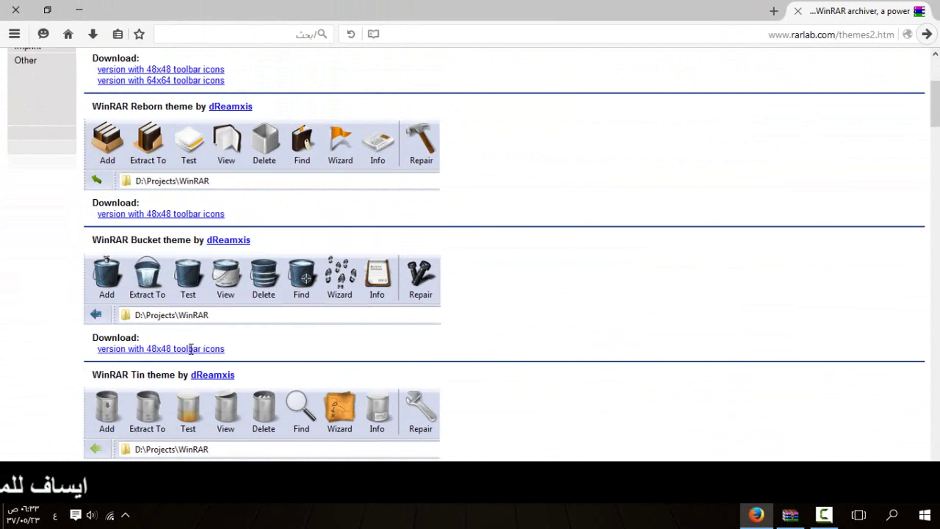
{"action": "scroll", "coordinate": [204, 350], "scroll_direction": "down", "scroll_amount": 15}
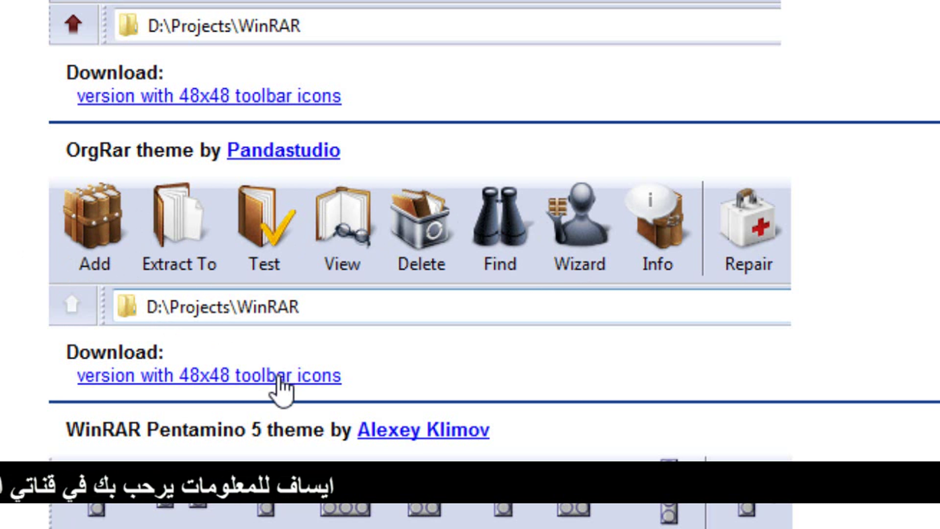
{"action": "left_click", "coordinate": [278, 378]}
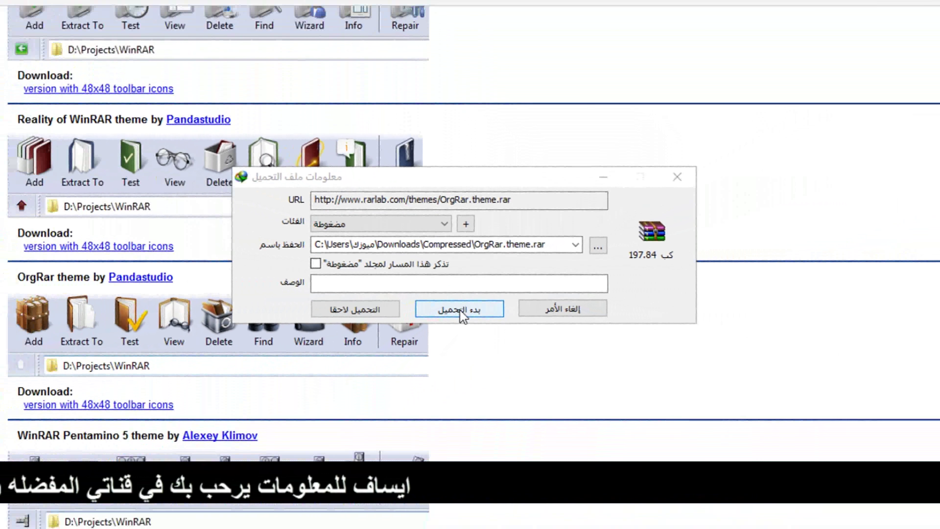
{"action": "left_click", "coordinate": [460, 311]}
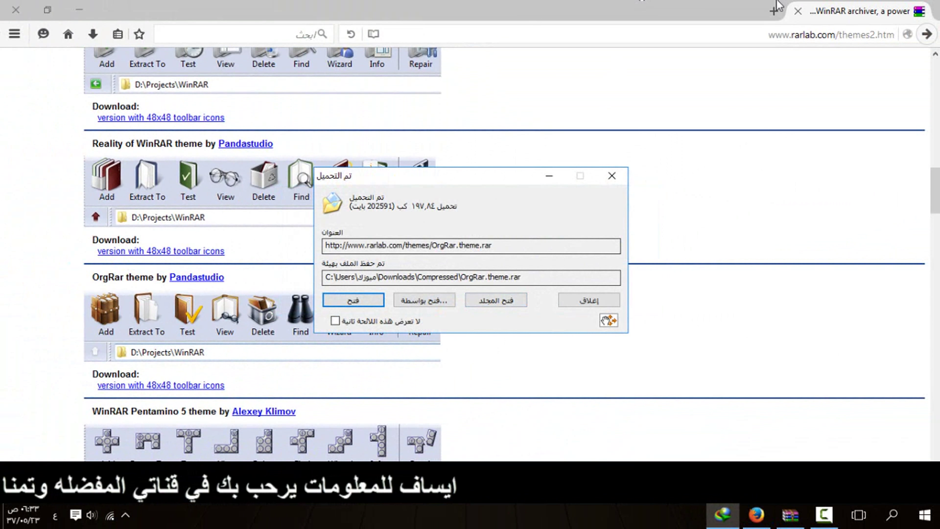
Step: Close the browser, place the downloaded OrgRar.theme archive on the desktop, and dismiss the download-complete dialog
{"action": "left_click", "coordinate": [15, 11]}
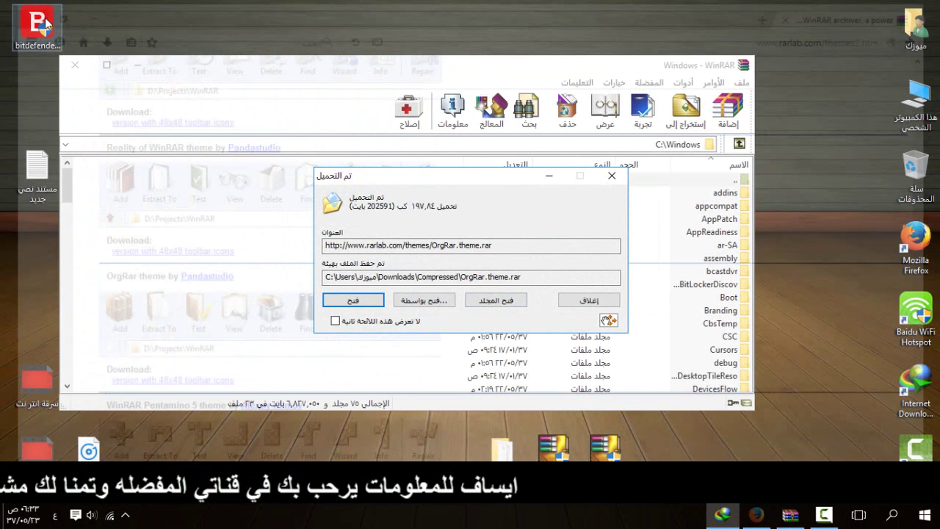
{"action": "left_click", "coordinate": [609, 321]}
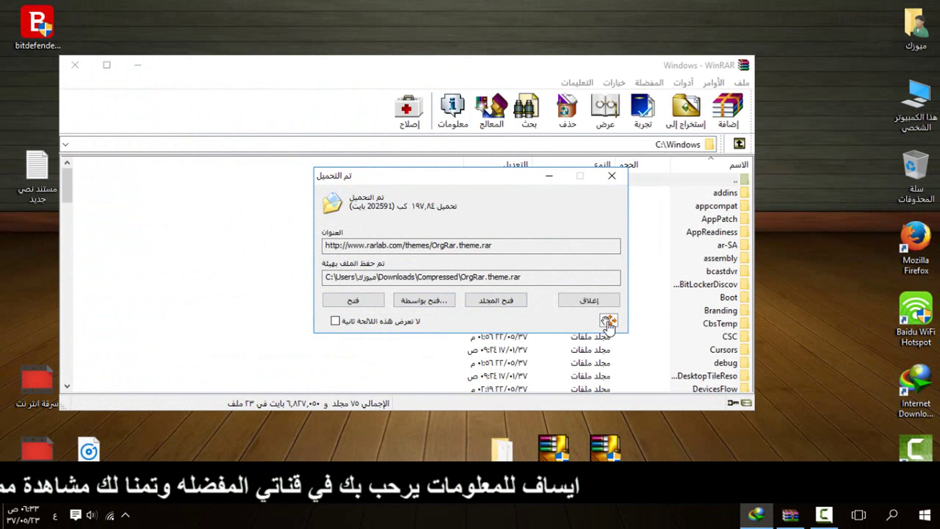
{"action": "left_click_drag", "start_coordinate": [816, 72], "coordinate": [815, 71]}
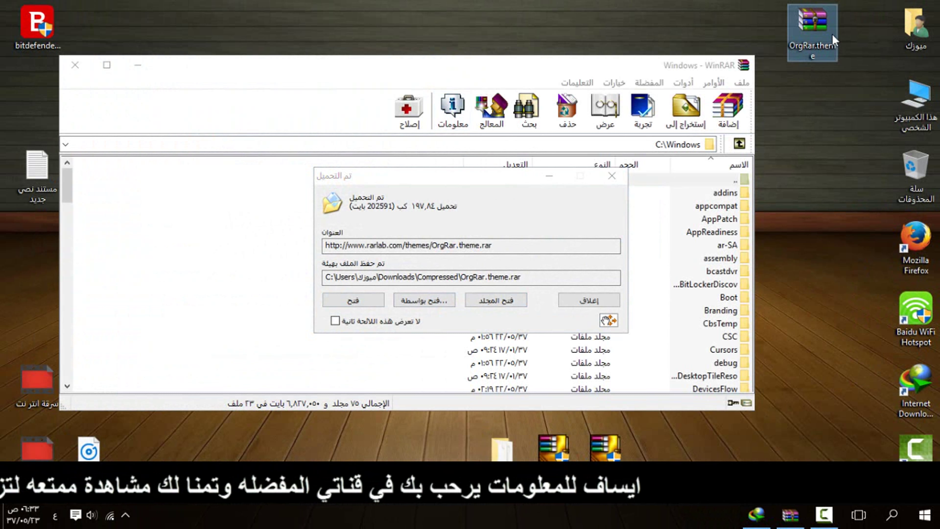
{"action": "left_click", "coordinate": [610, 177]}
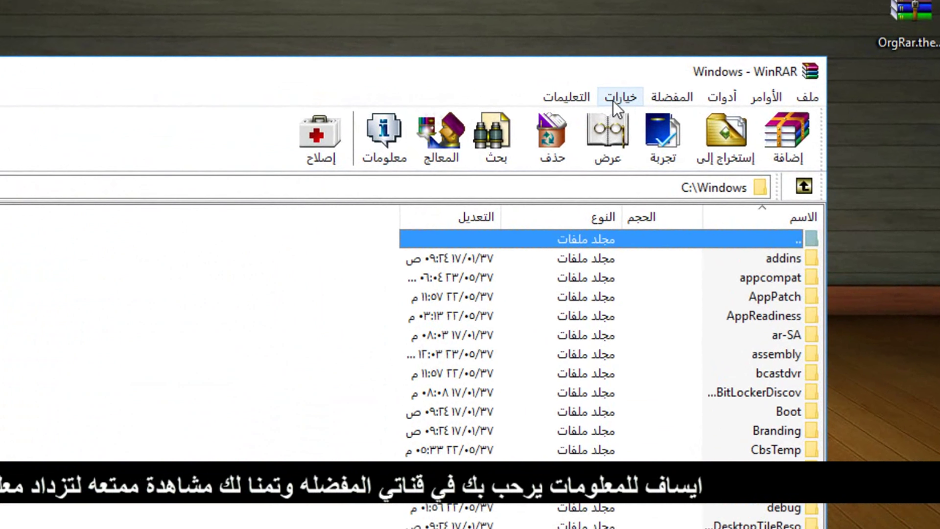
Step: Install the OrgRar.theme archive from the desktop using the theme organizer, confirm the installation, and close the organizer
{"action": "left_click", "coordinate": [614, 83]}
{"action": "mouse_move", "coordinate": [614, 298]}
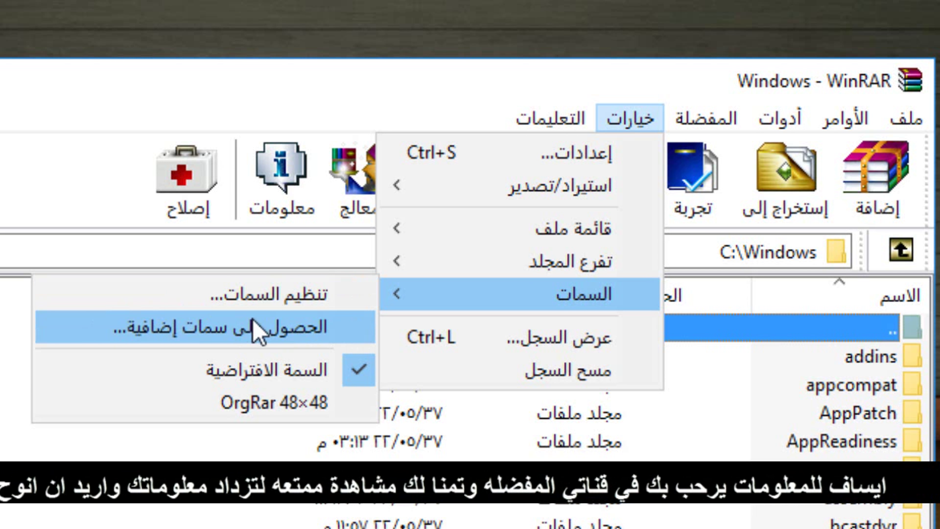
{"action": "left_click", "coordinate": [272, 295]}
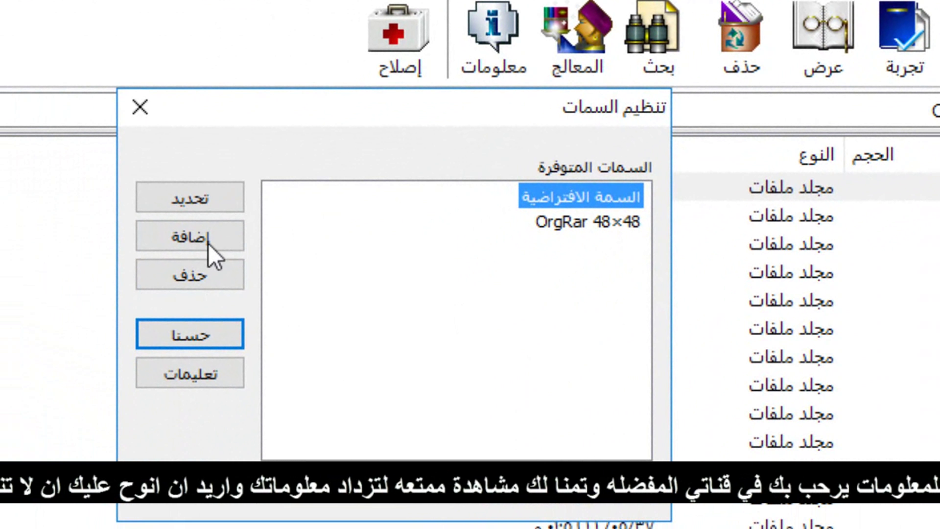
{"action": "left_click", "coordinate": [190, 237]}
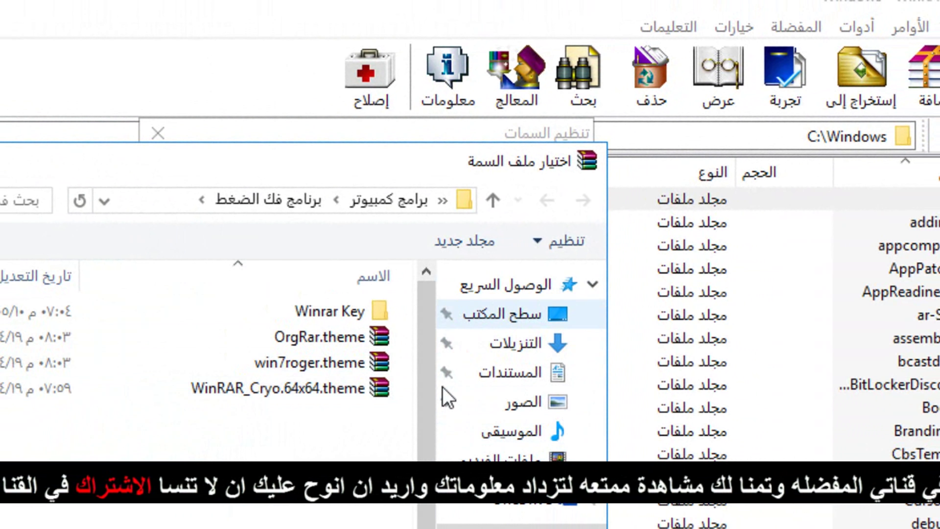
{"action": "left_click", "coordinate": [509, 314]}
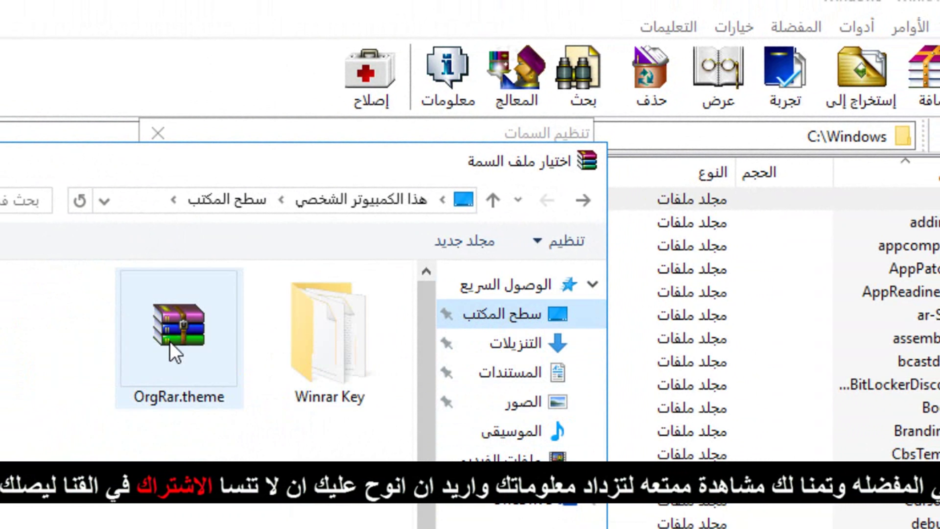
{"action": "double_click", "coordinate": [176, 350]}
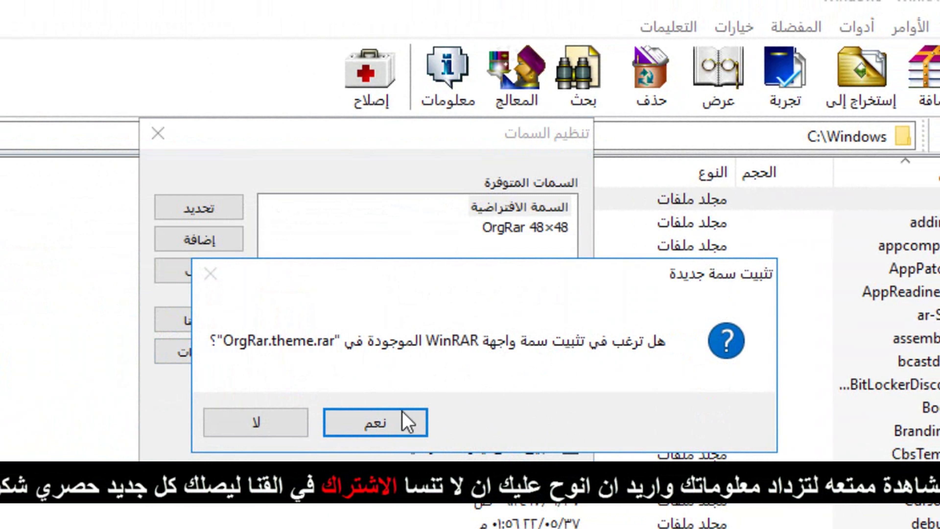
{"action": "left_click", "coordinate": [395, 421]}
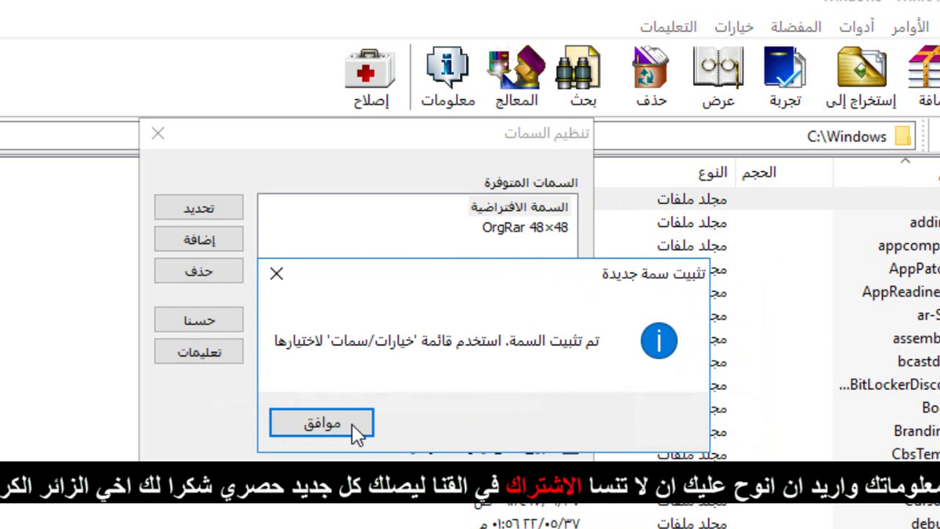
{"action": "left_click", "coordinate": [357, 434]}
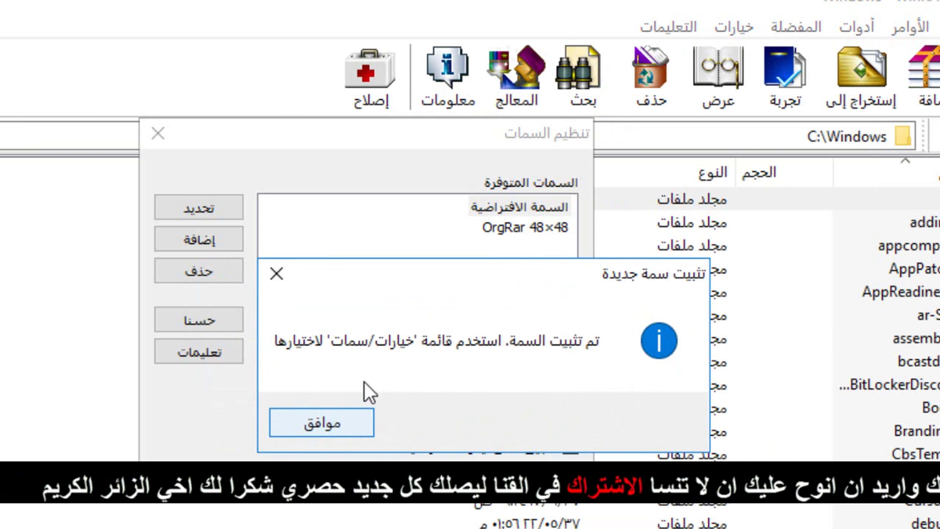
{"action": "key", "text": "Return"}
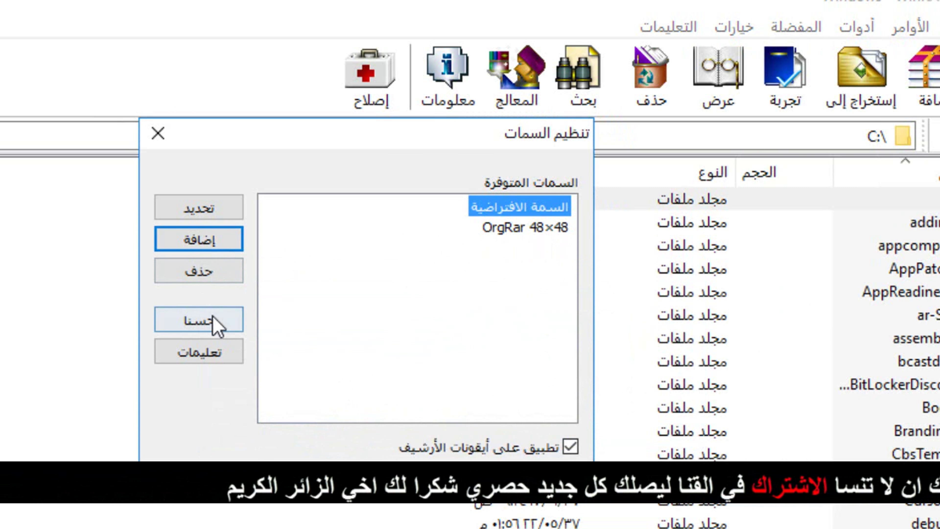
{"action": "left_click", "coordinate": [511, 232]}
{"action": "left_click", "coordinate": [198, 320]}
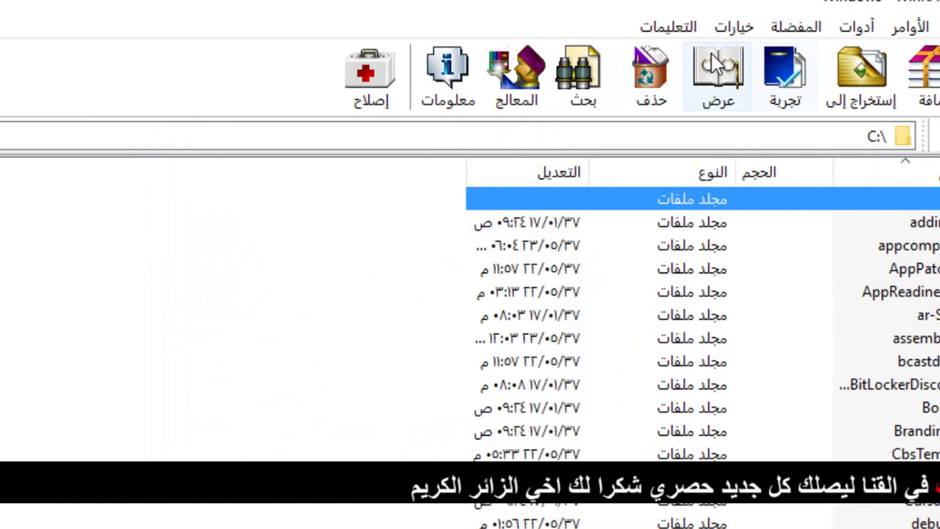
Step: Apply the OrgRar 48x48 interface theme and close the WinRAR window
{"action": "left_click", "coordinate": [734, 31]}
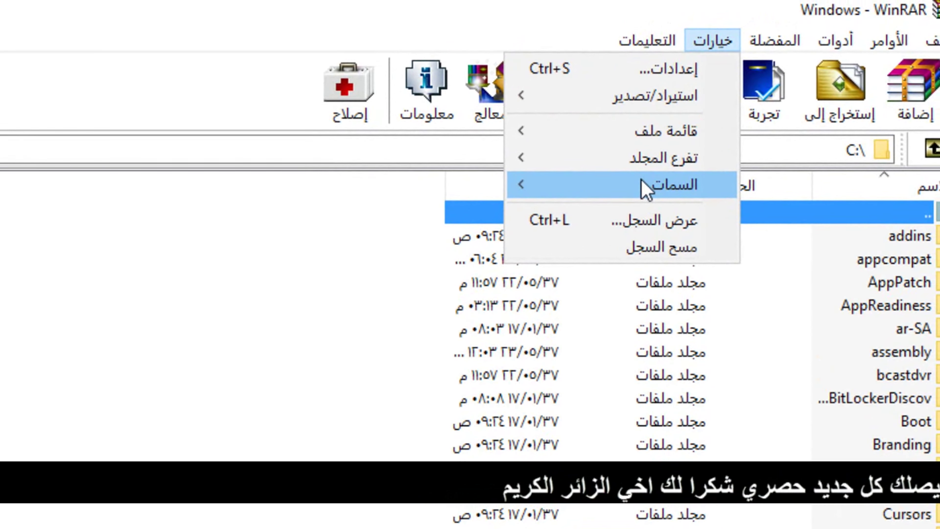
{"action": "mouse_move", "coordinate": [618, 183]}
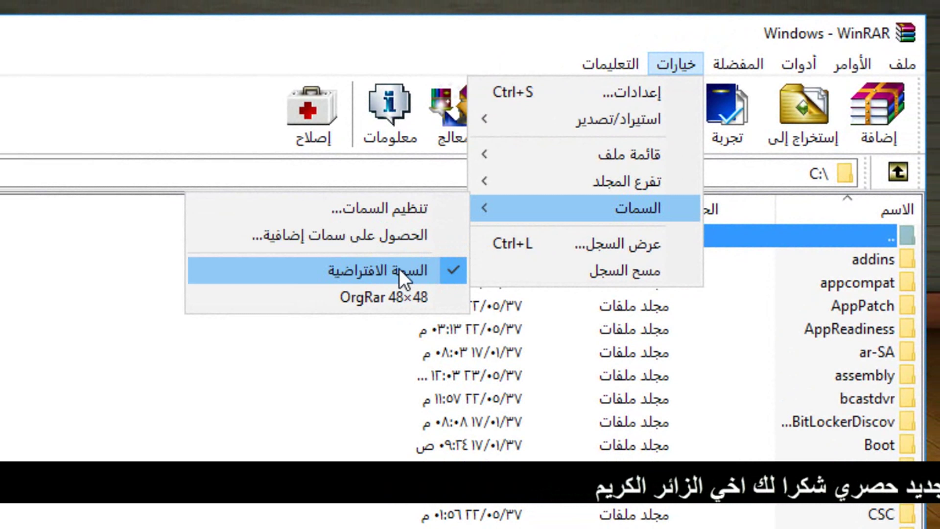
{"action": "left_click", "coordinate": [399, 301]}
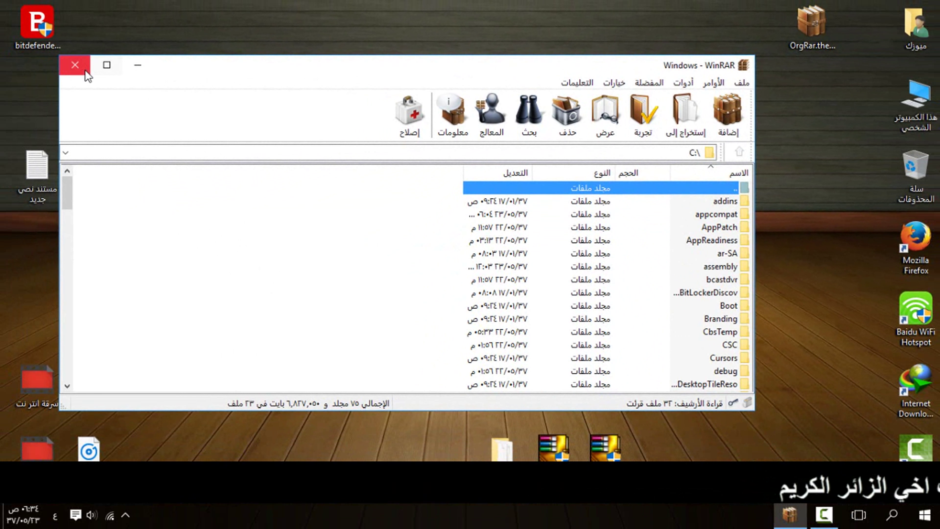
{"action": "left_click", "coordinate": [72, 64]}
Step: Move the OrgRar.theme archive to the open middle area of the desktop, just above the installer files, and select it
{"action": "left_click_drag", "start_coordinate": [808, 26], "coordinate": [636, 299]}
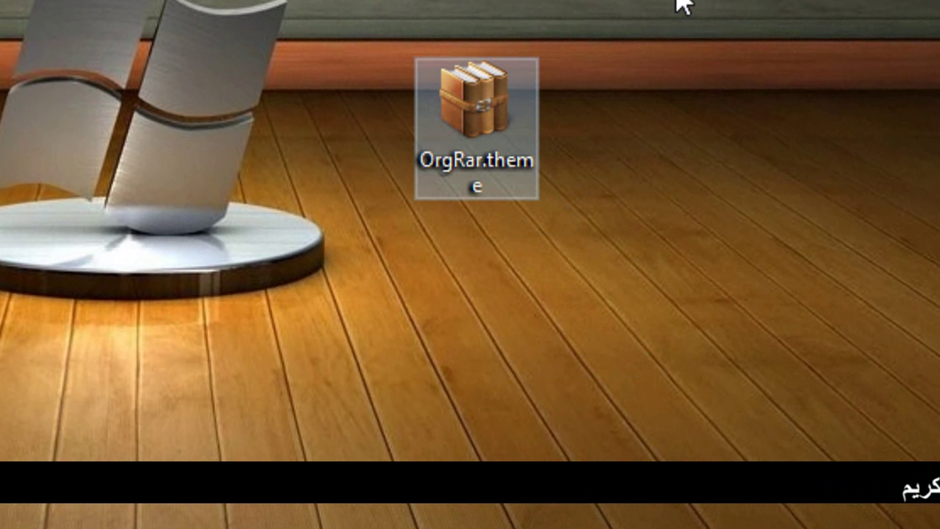
{"action": "left_click_drag", "start_coordinate": [673, 1], "coordinate": [259, 367]}
{"action": "left_click", "coordinate": [569, 303]}
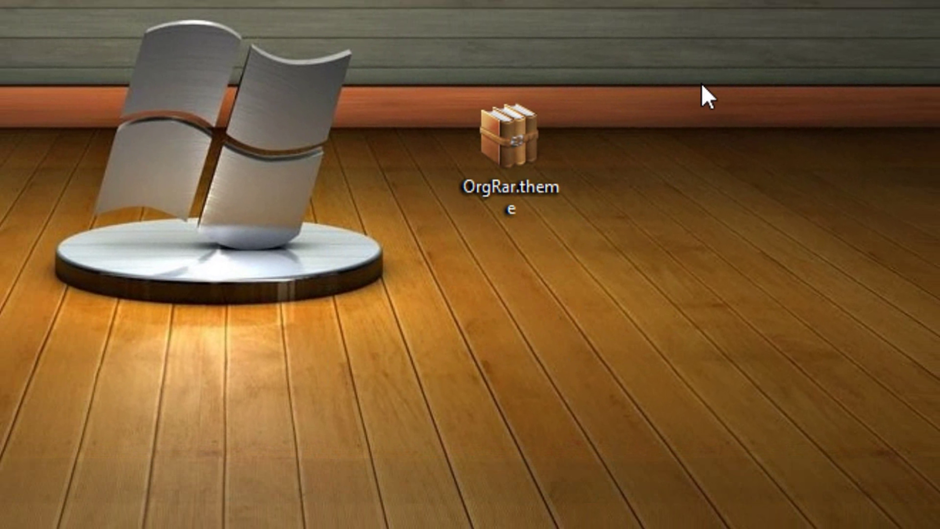
{"action": "left_click_drag", "start_coordinate": [706, 96], "coordinate": [482, 245]}
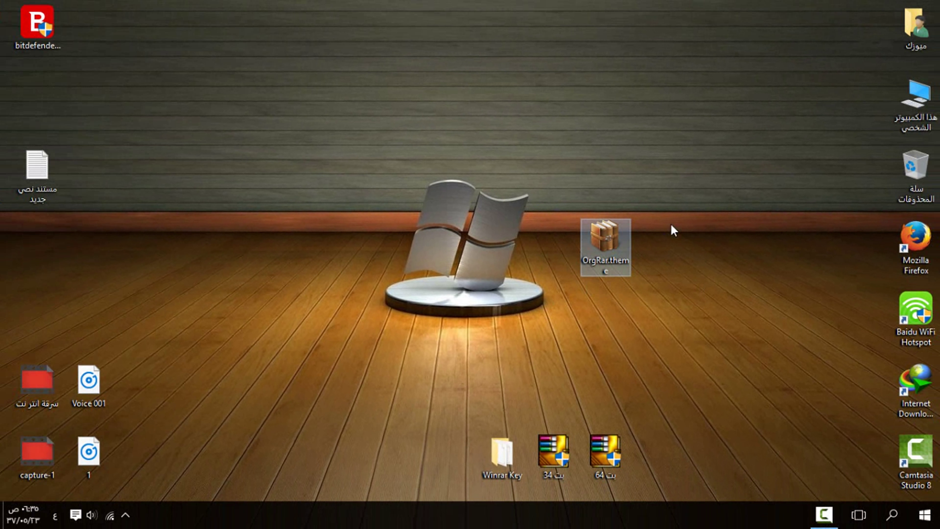
{"action": "left_click_drag", "start_coordinate": [605, 231], "coordinate": [609, 297]}
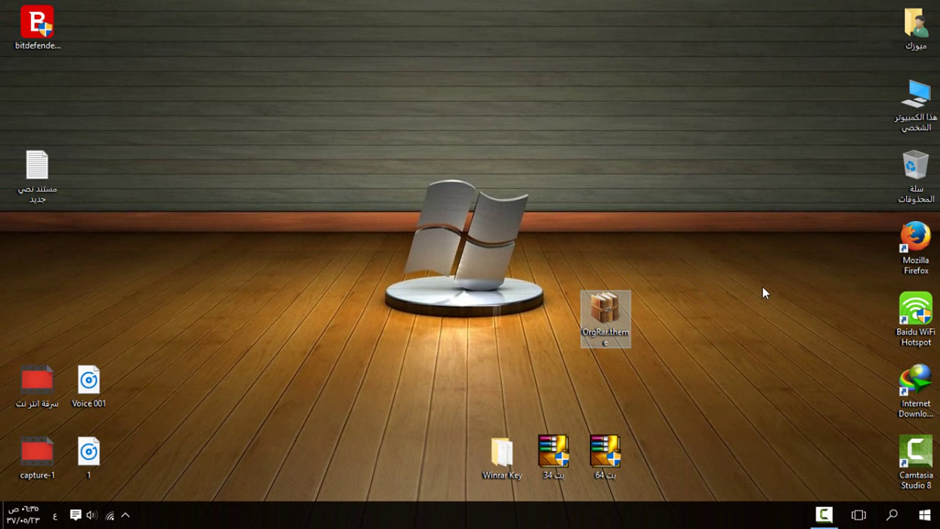
{"action": "left_click_drag", "start_coordinate": [742, 289], "coordinate": [491, 361]}
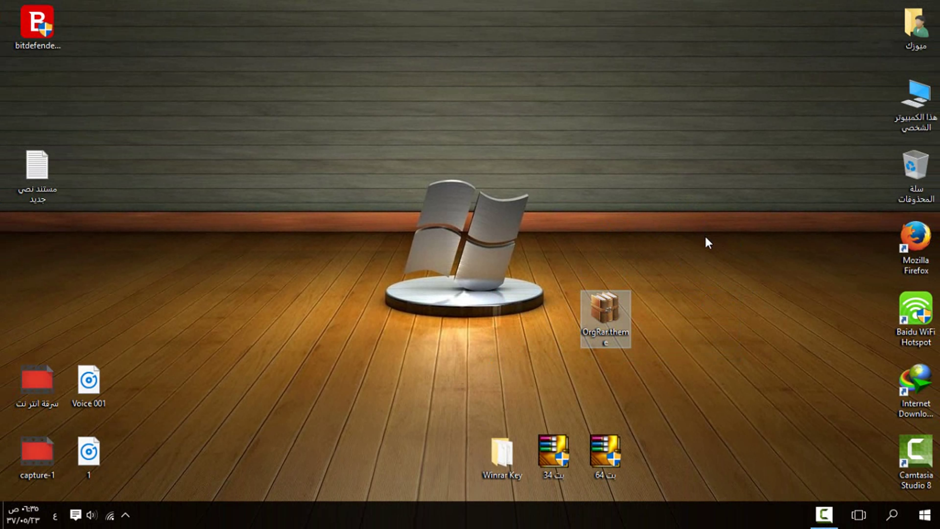